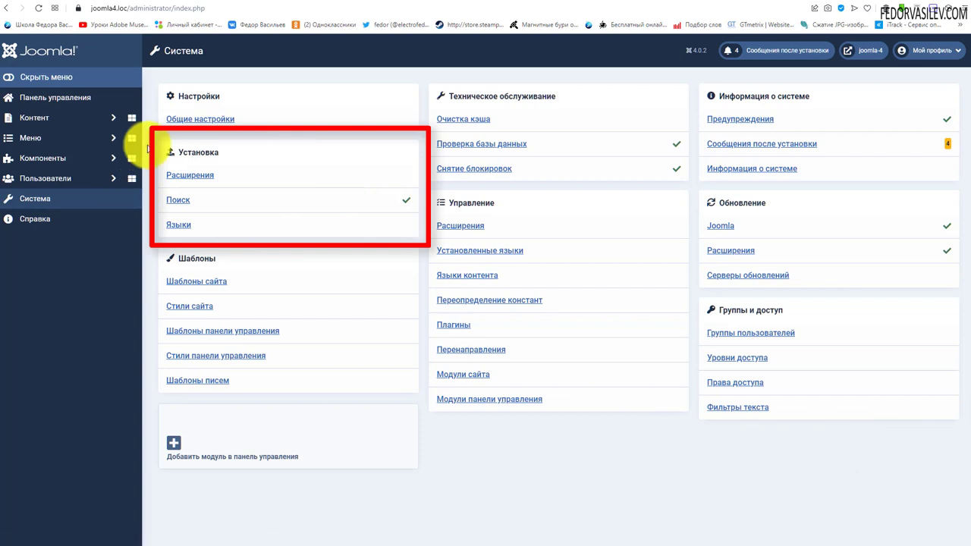
Step: Open the extension installation page and view the options for installing from a directory, by URL and from JED
left_click(193, 174)
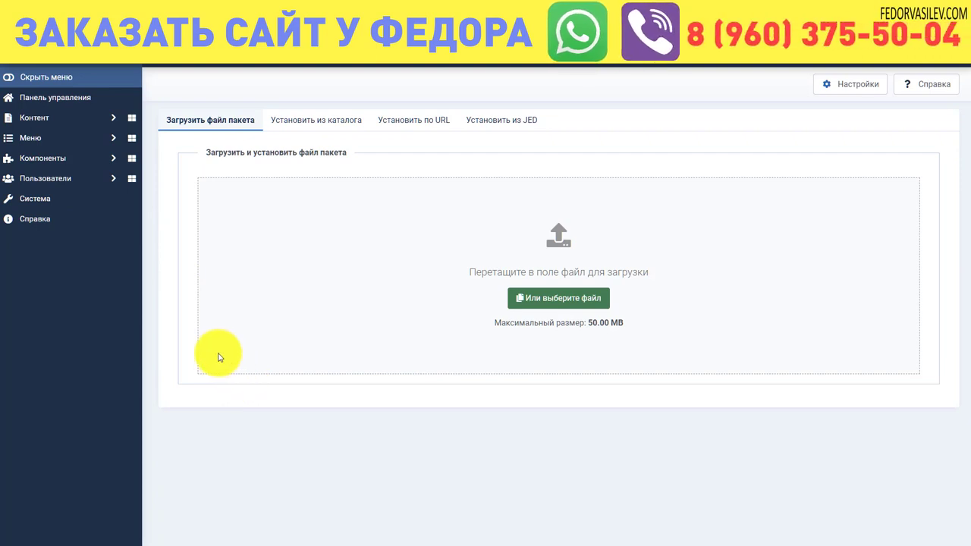
left_click(360, 122)
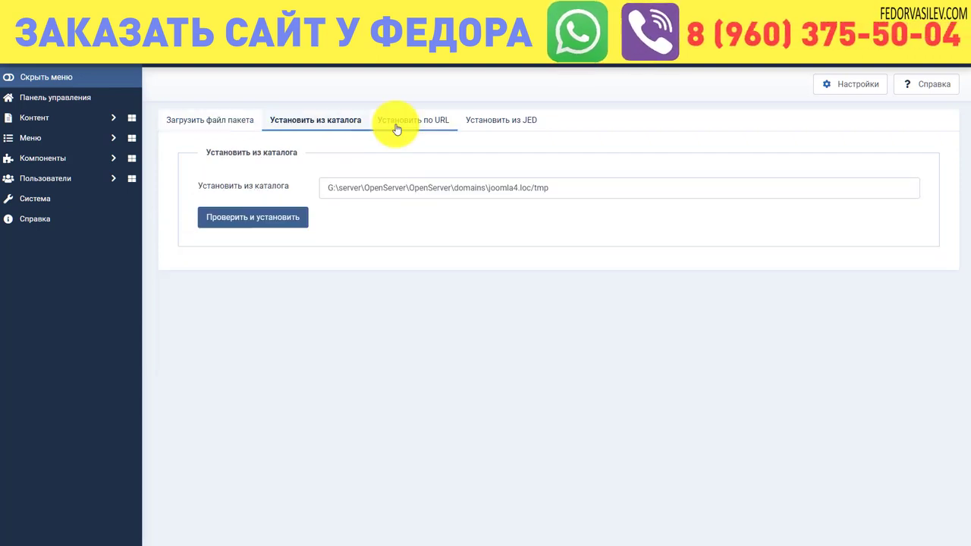
left_click(394, 122)
left_click(463, 122)
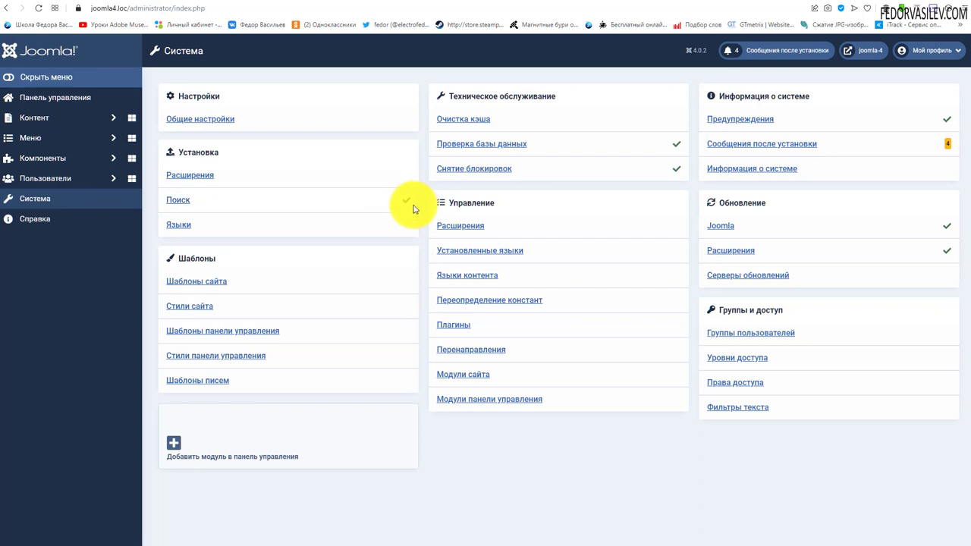
Step: Open the extension discovery page and run a search for extensions that are not yet installed
left_click(179, 199)
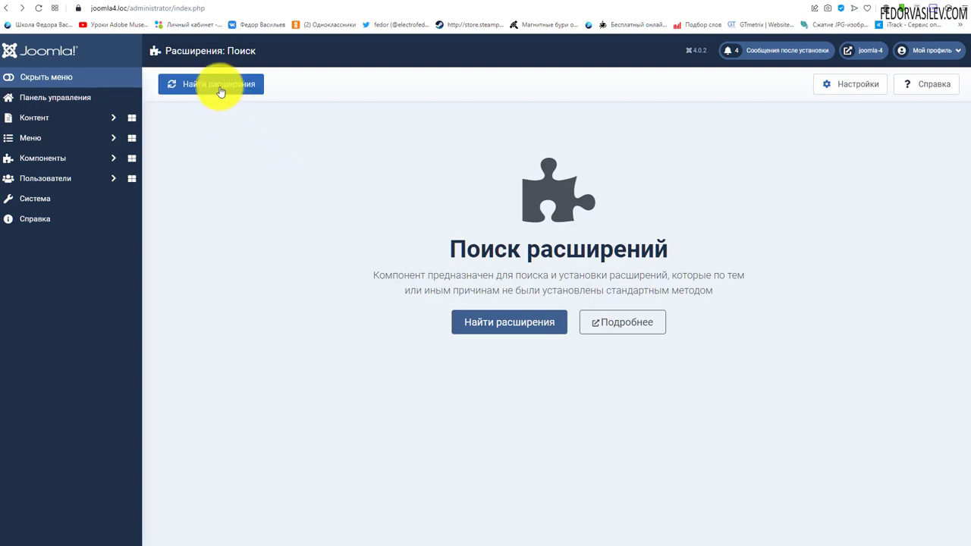
left_click(174, 86)
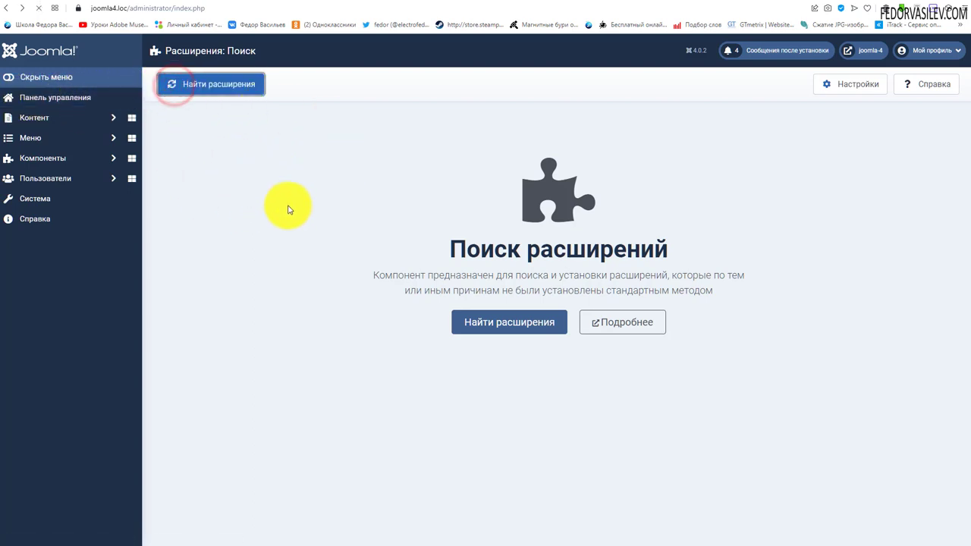
left_click_drag(217, 121, 285, 121)
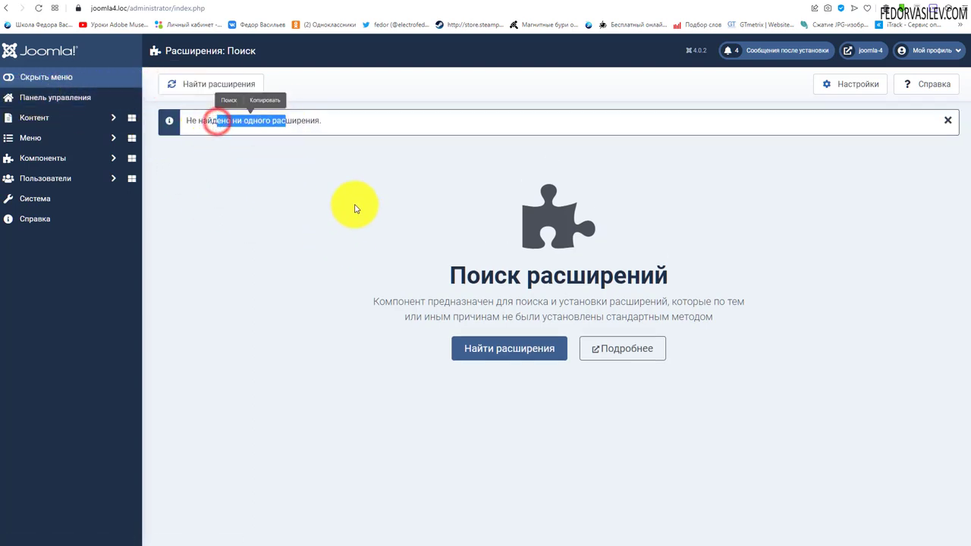
left_click(355, 205)
Step: Open the extensions component settings and examine the update caching period options
left_click(827, 84)
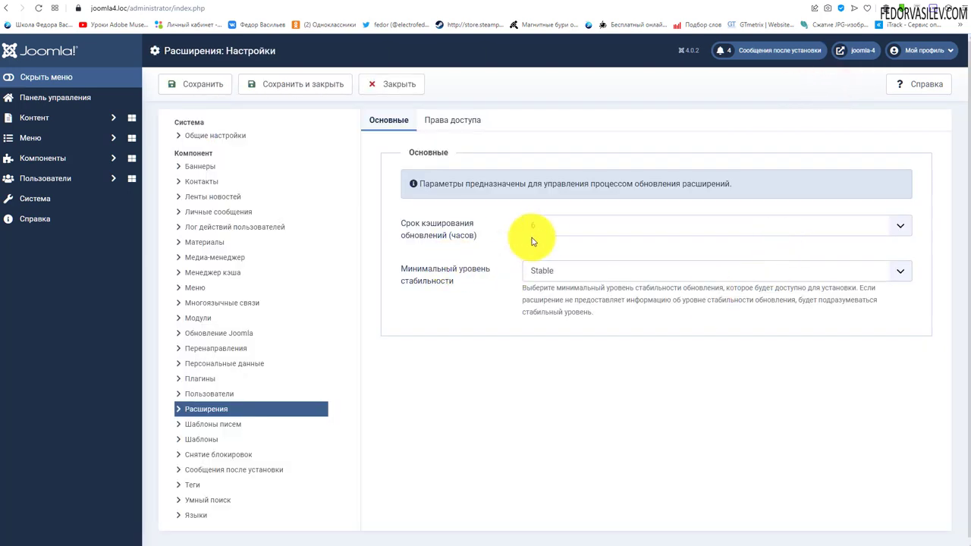
left_click(544, 227)
left_click(459, 229)
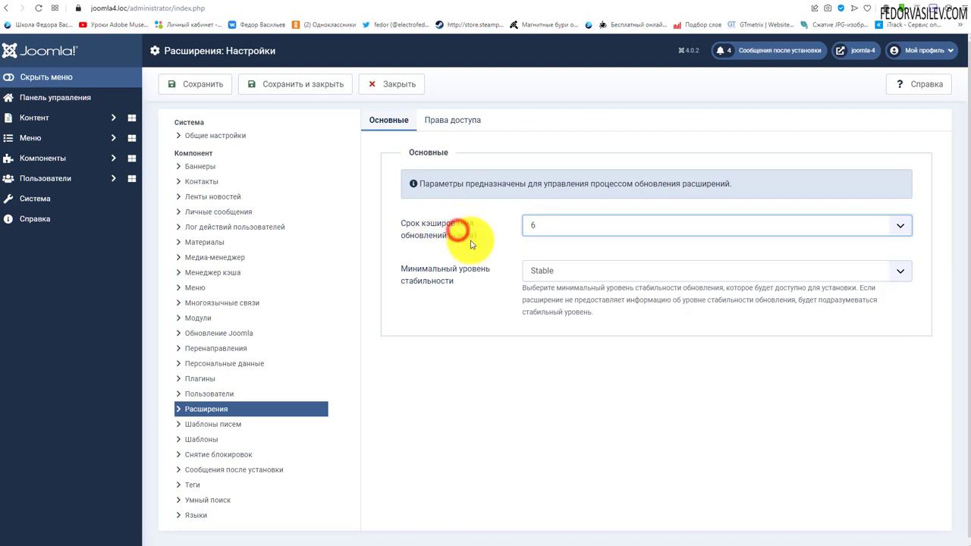
left_click(530, 228)
left_click(431, 238)
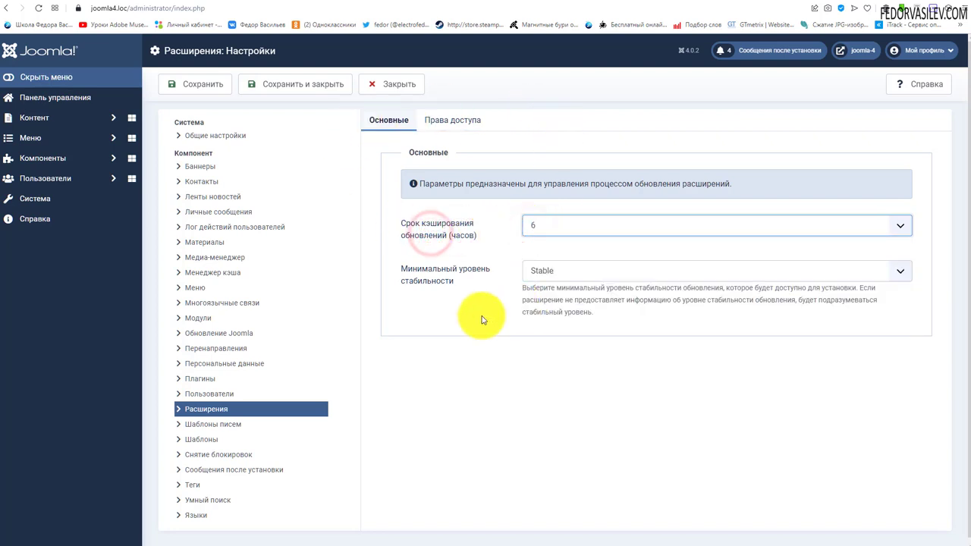
Step: Review the extensions component's permissions and minimum stability options, and close the settings without changes
left_click(428, 121)
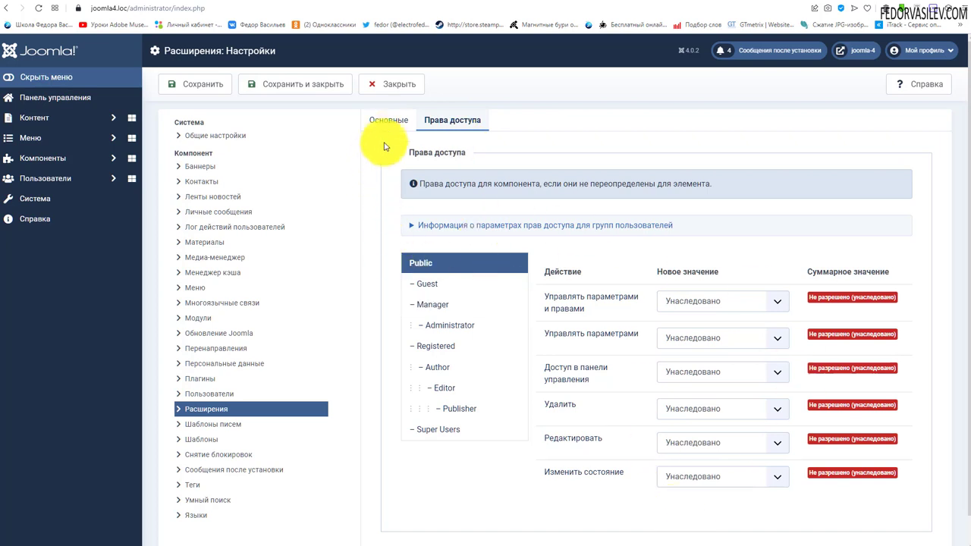
left_click(390, 125)
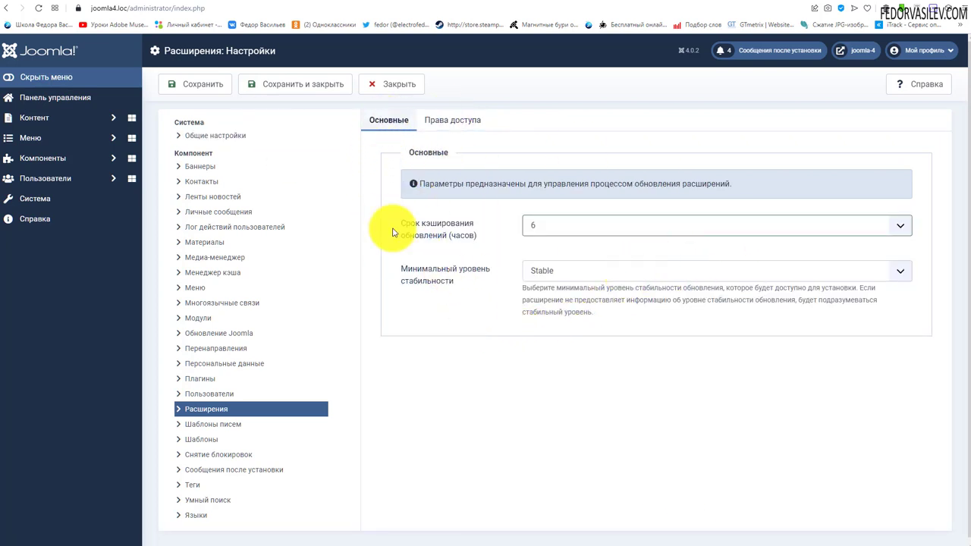
left_click(538, 278)
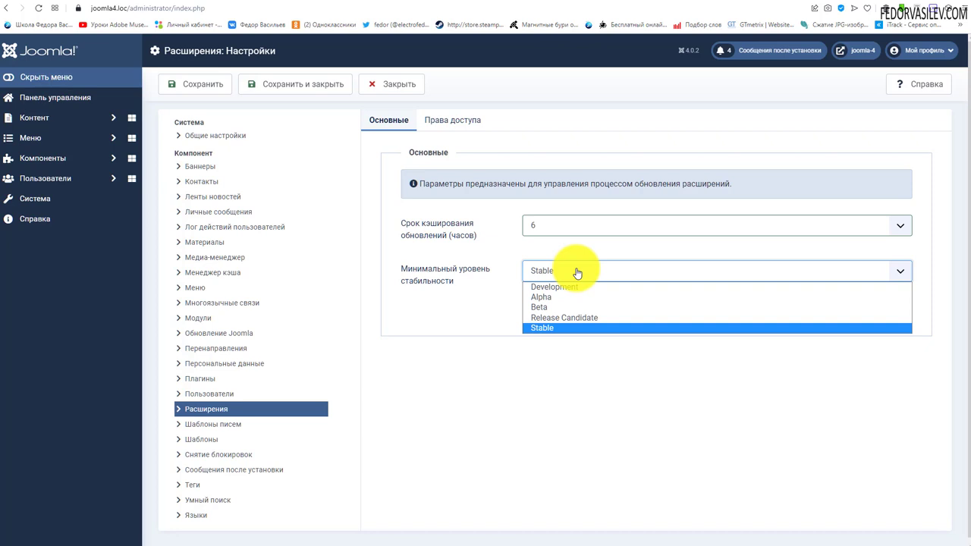
left_click(444, 329)
left_click(391, 82)
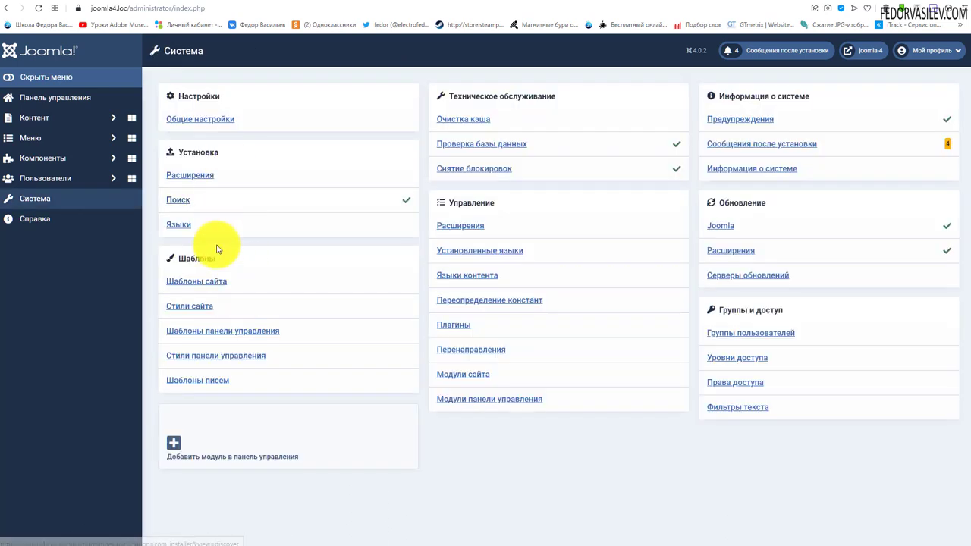
Step: Open the language pack installation page and examine the available languages, their versions and the install options
left_click(178, 225)
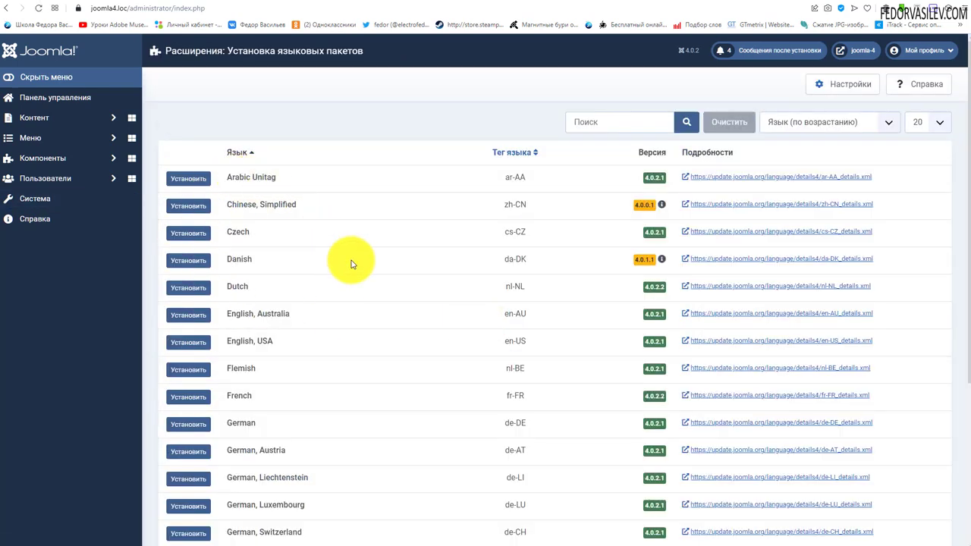
scroll(351, 265, "down", 3)
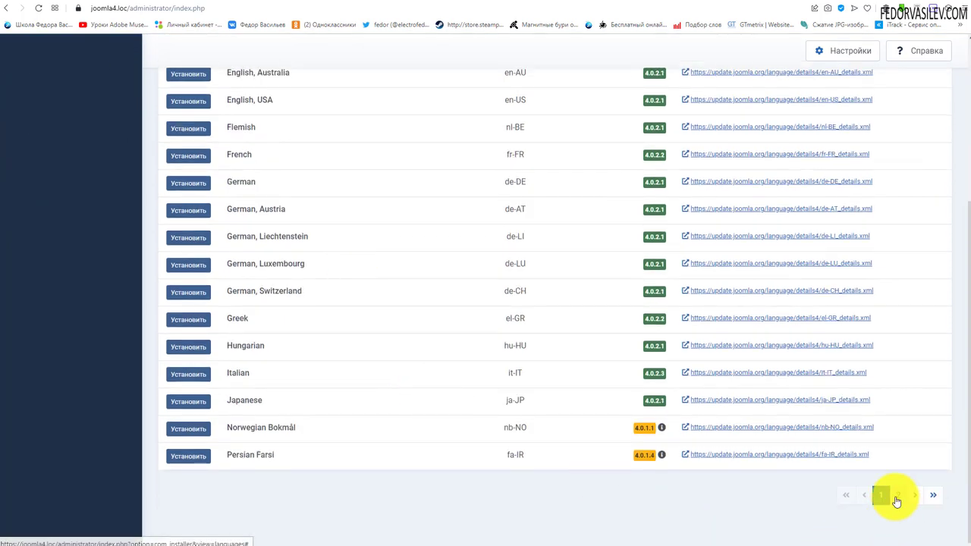
scroll(531, 433, "up", 5)
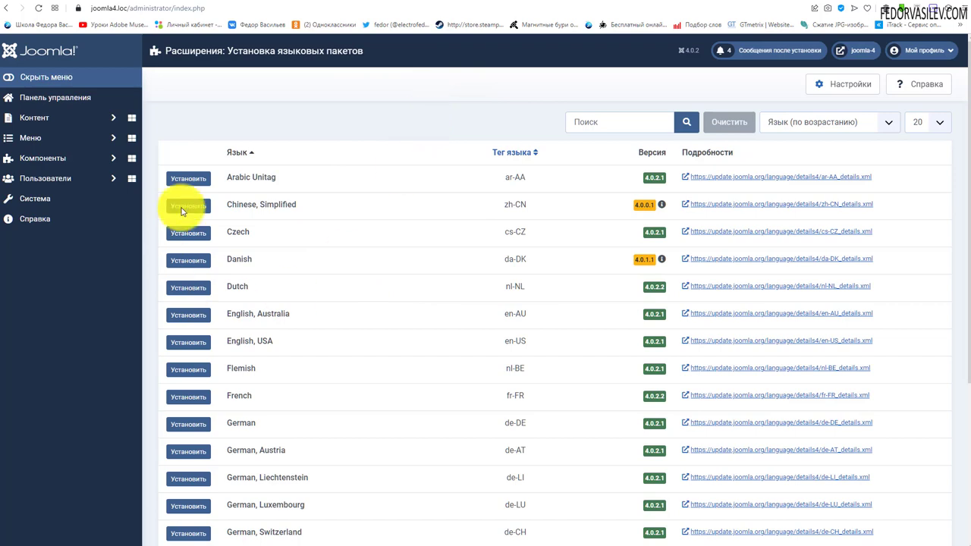
scroll(260, 275, "down", 3)
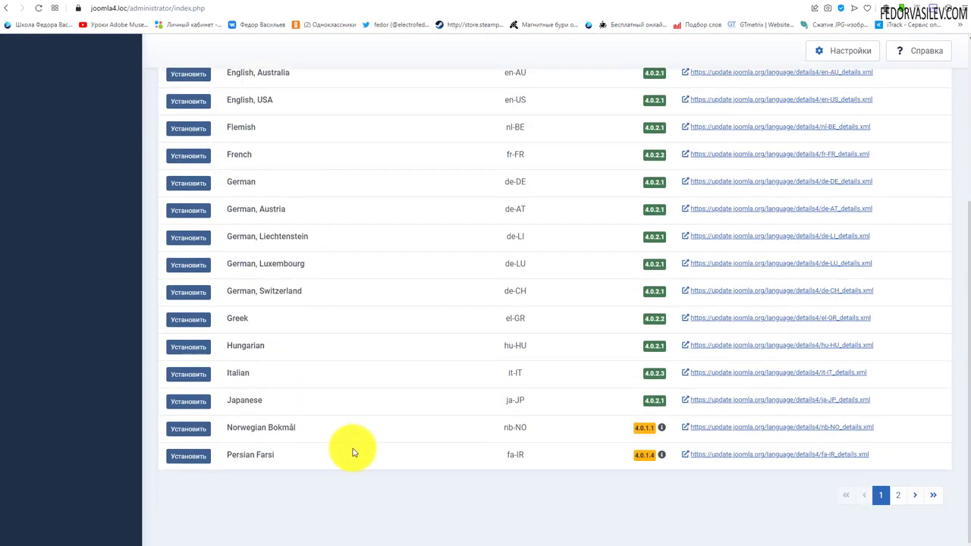
scroll(352, 450, "up", 3)
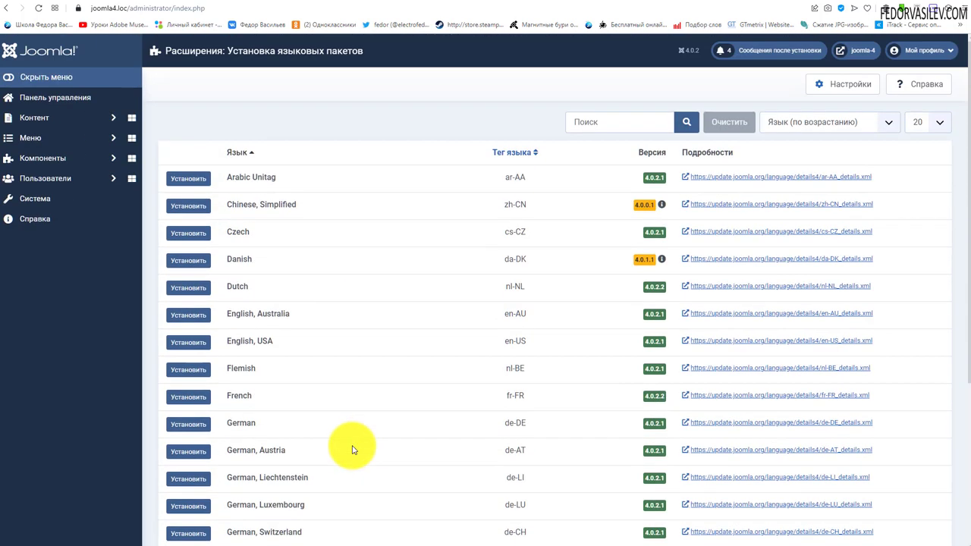
left_click(837, 81)
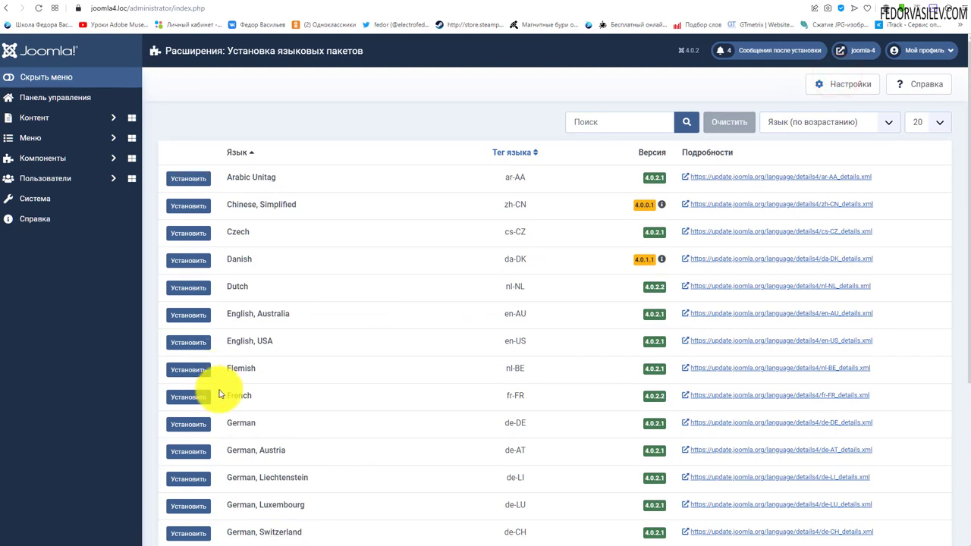
scroll(245, 373, "down", 5)
scroll(244, 374, "up", 5)
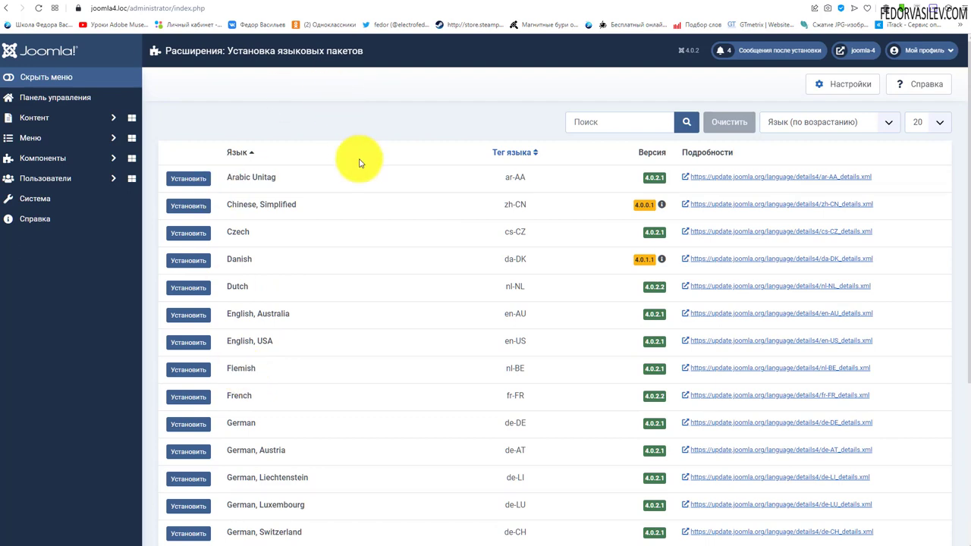
scroll(169, 180, "down", 4)
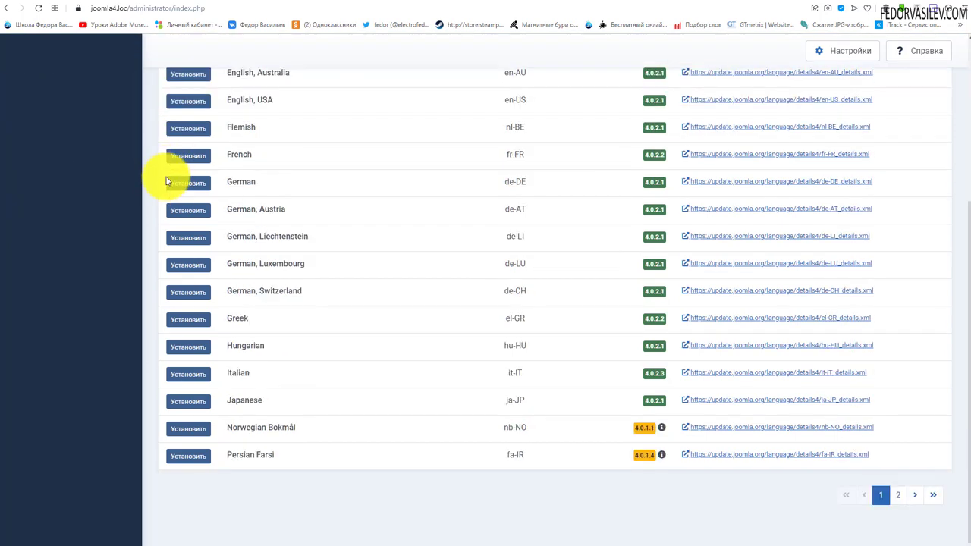
scroll(299, 324, "up", 3)
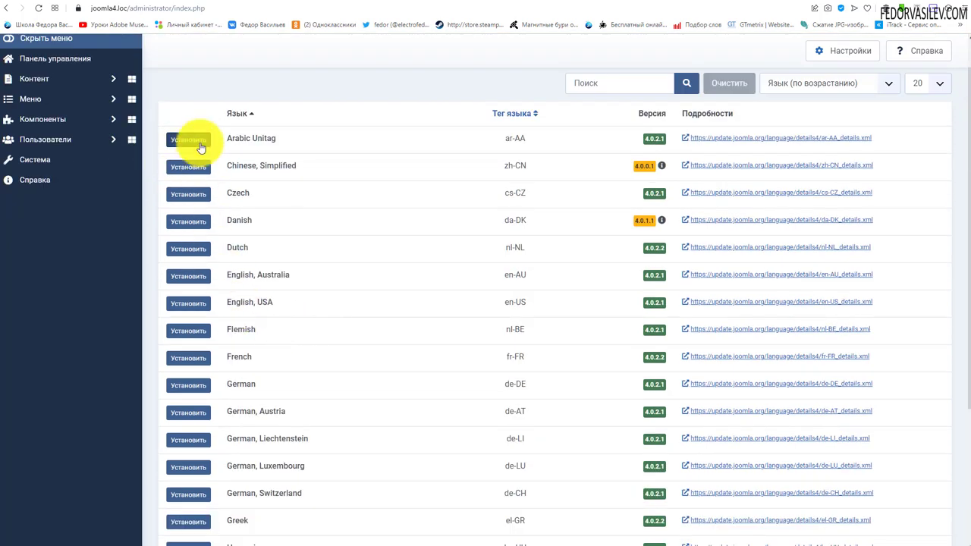
scroll(205, 297, "up", 1)
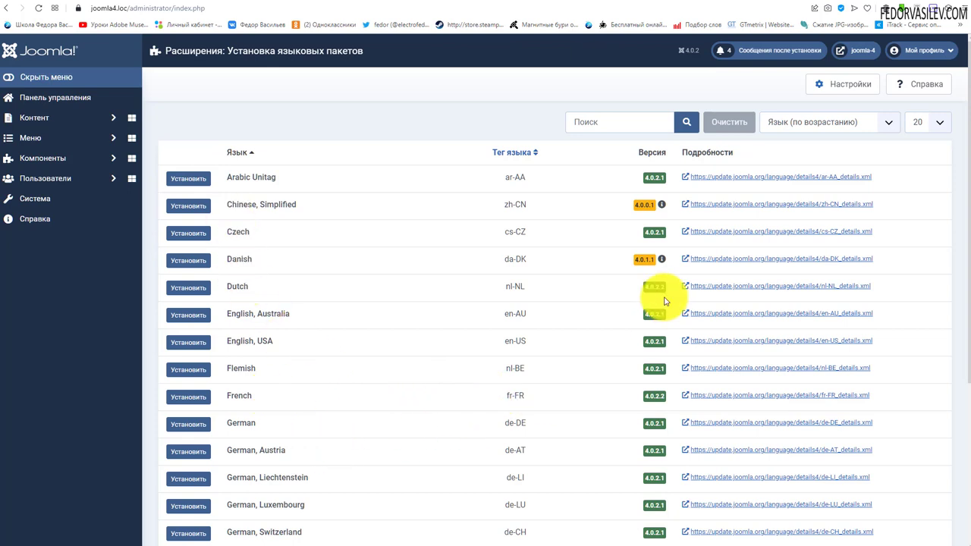
scroll(191, 403, "down", 4)
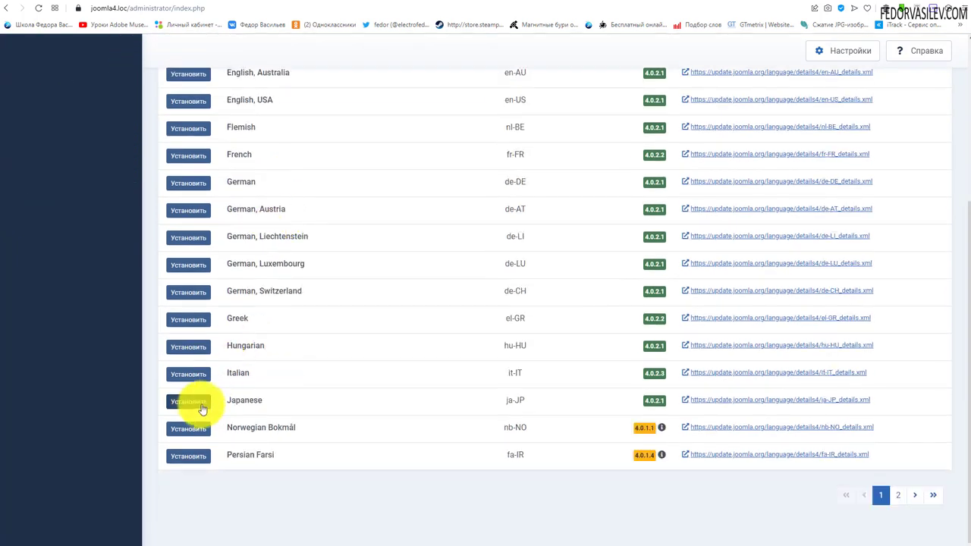
scroll(169, 184, "up", 3)
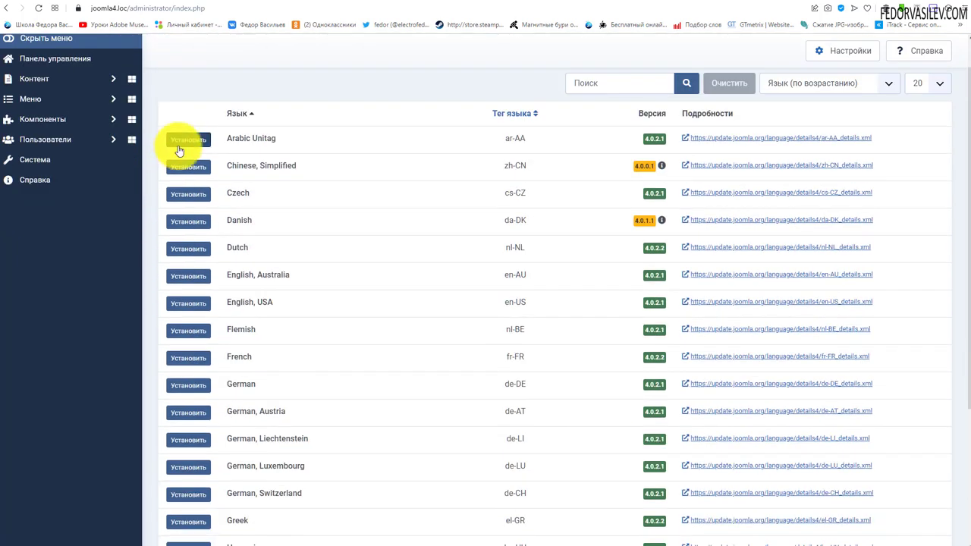
scroll(179, 151, "down", 5)
scroll(245, 362, "up", 5)
key("alt+Left")
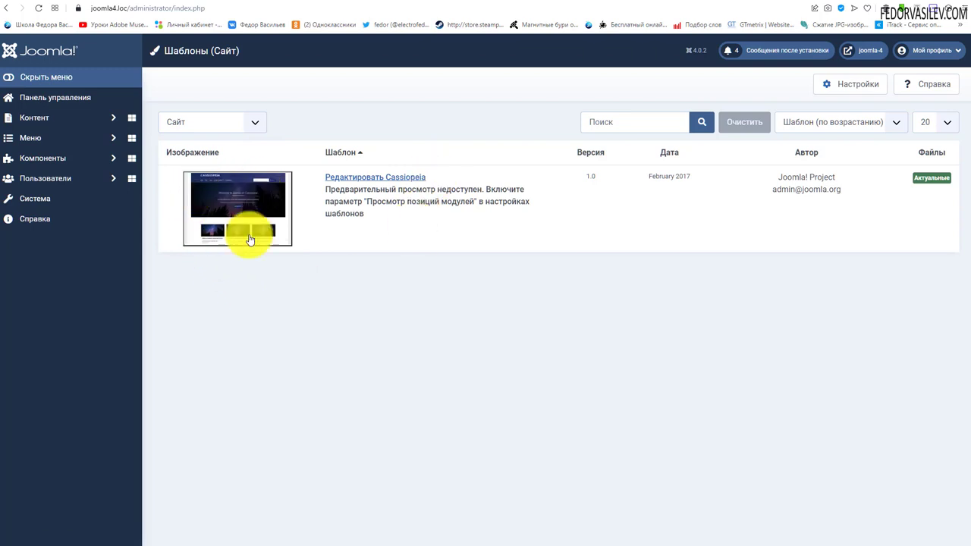
Step: Open the Cassiopeia site template and view its override creation and template description pages
left_click(345, 177)
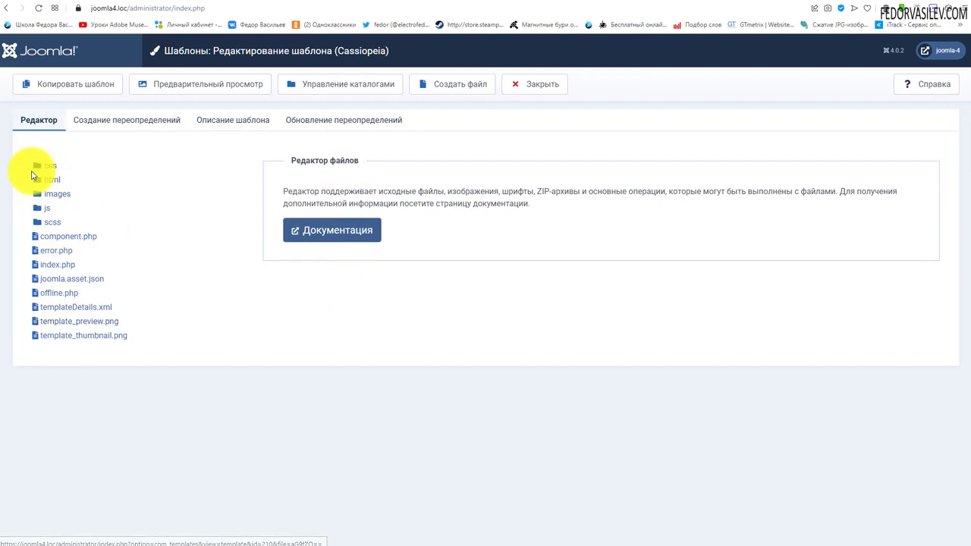
left_click(100, 122)
left_click(207, 121)
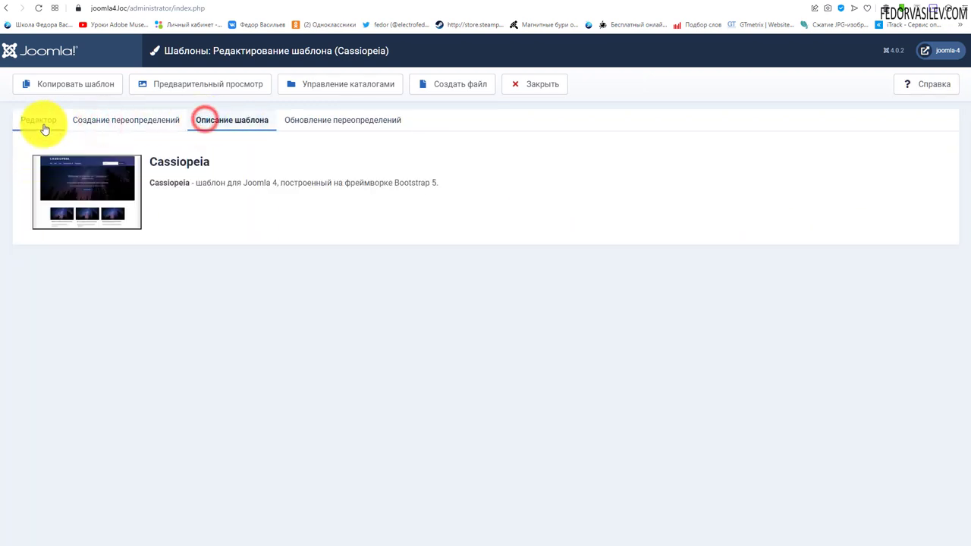
Step: View the code of component.php in the Cassiopeia file editor, recheck the template description, and close the file
left_click(43, 122)
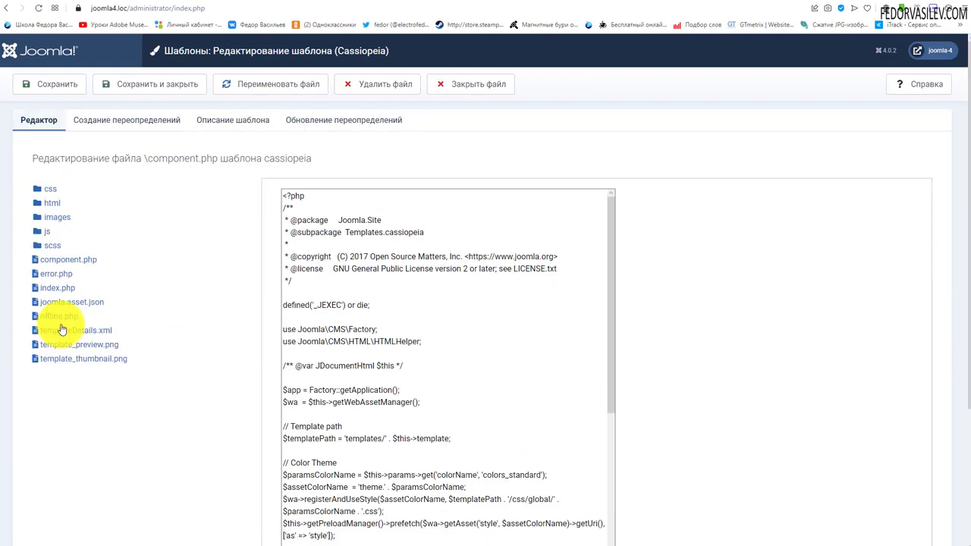
scroll(352, 249, "down", 4)
scroll(361, 281, "up", 4)
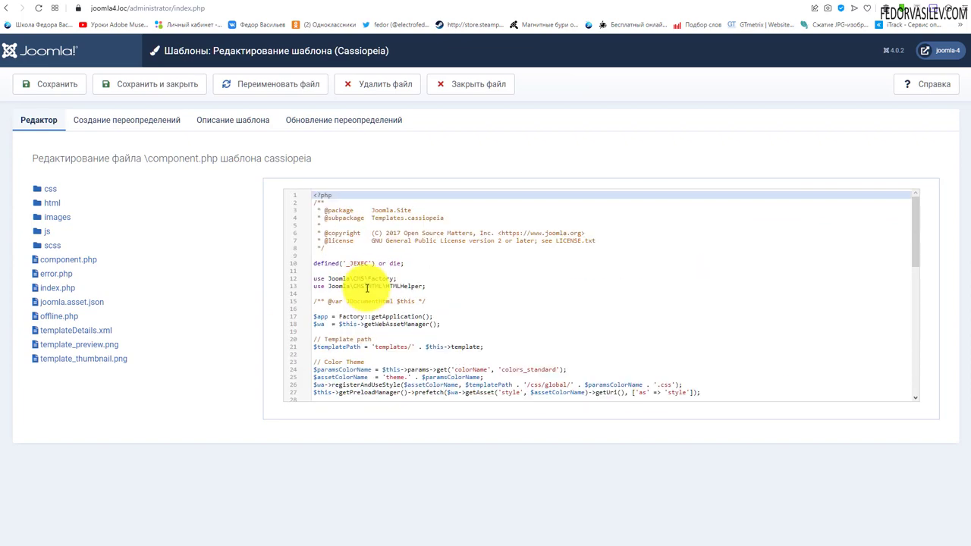
left_click(215, 121)
left_click(133, 120)
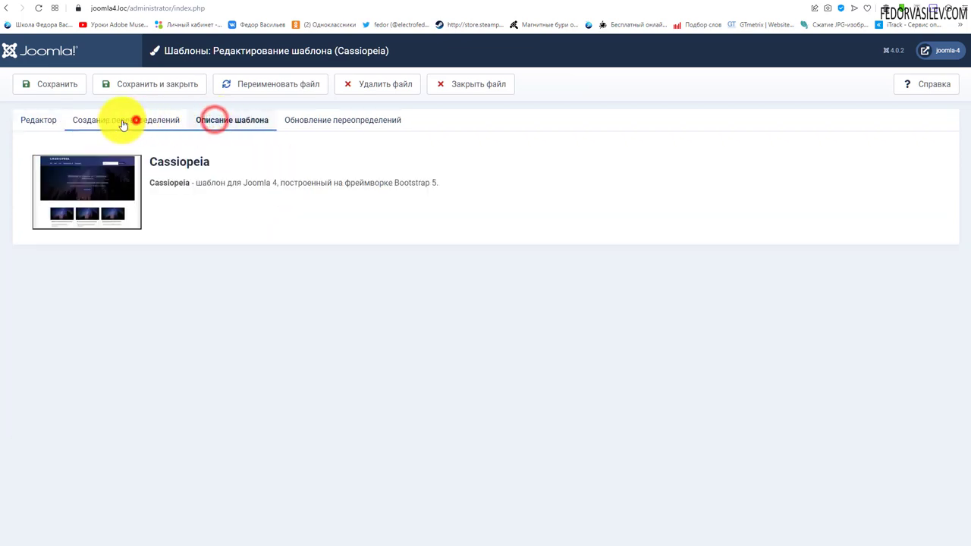
left_click(39, 122)
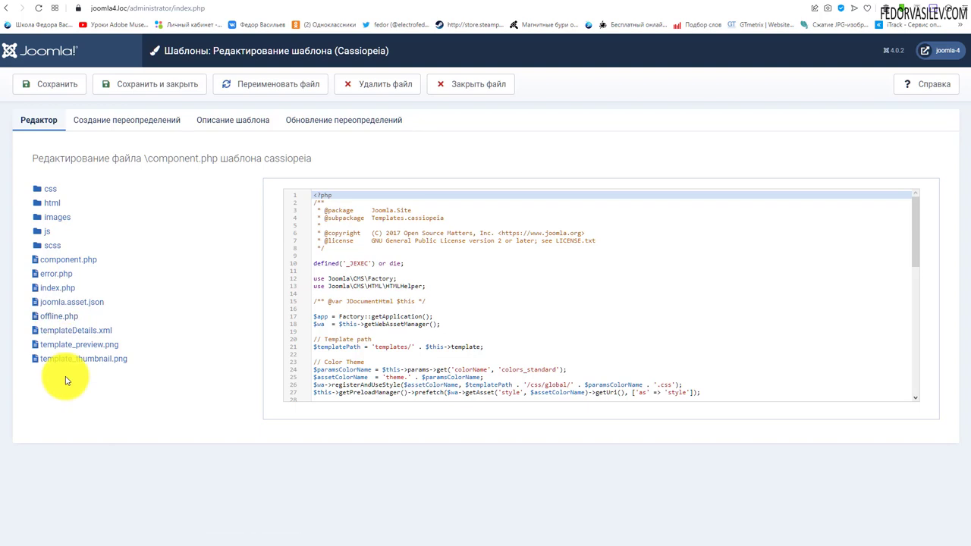
left_click(471, 85)
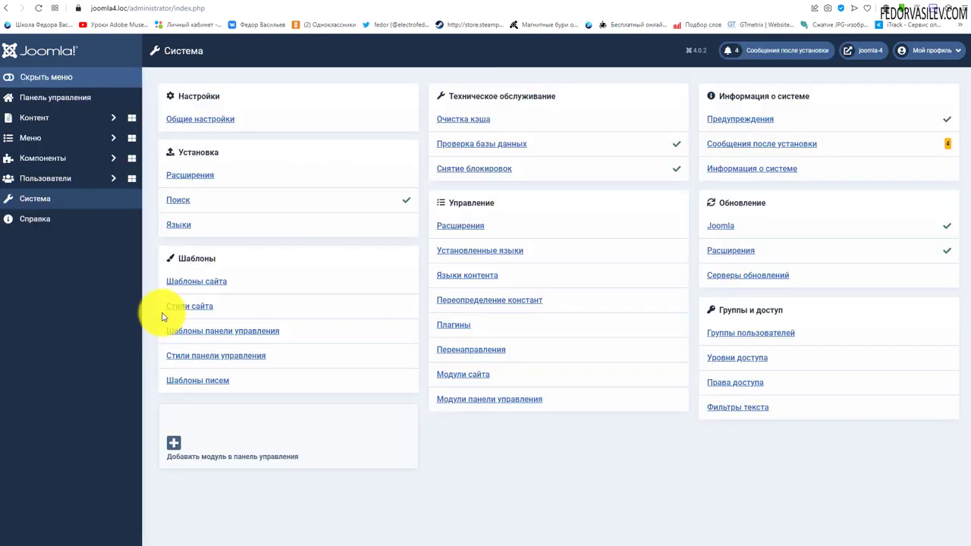
Step: Open the site template styles list to check the default style, and view the site's front end at joomla4.loc
left_click(203, 308)
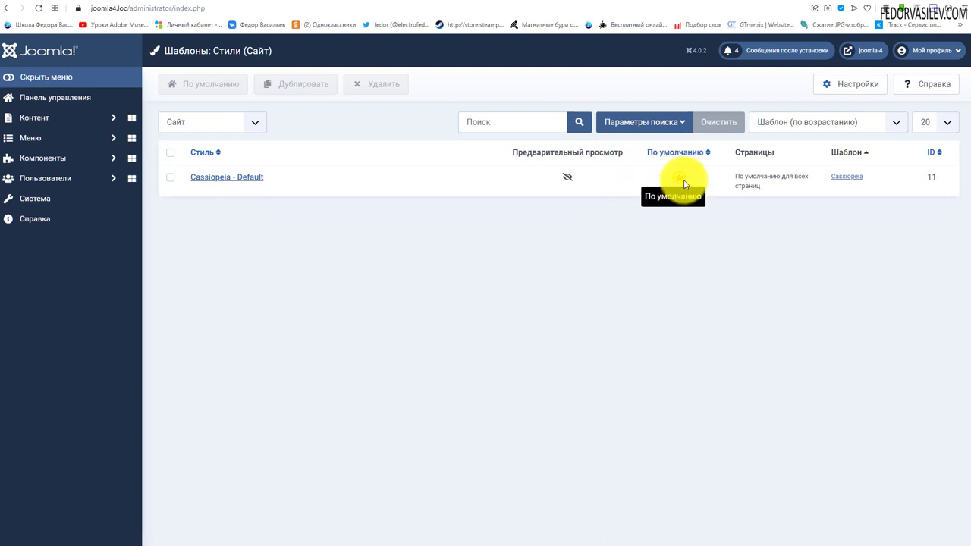
left_click(273, 2)
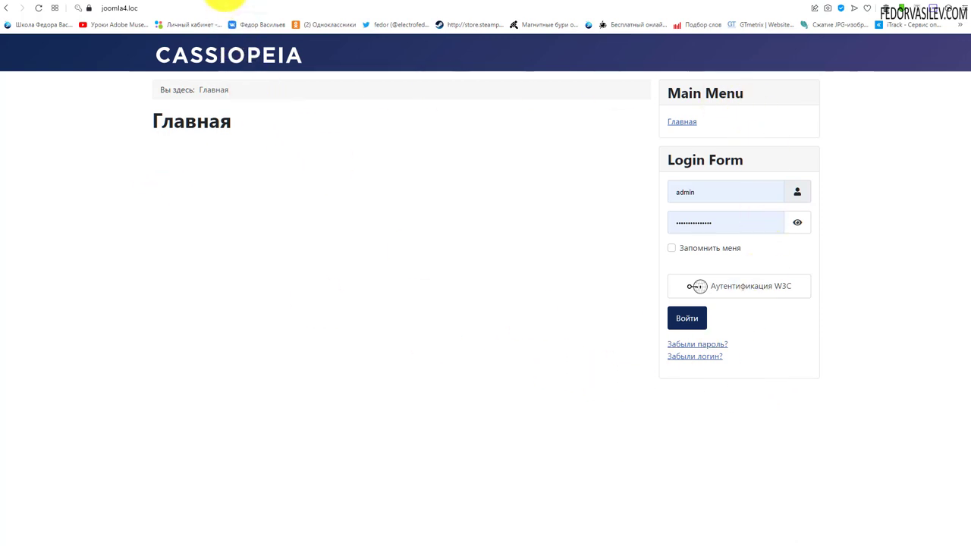
Step: Return to the site template styles in the administrator and review the Cassiopeia - Default style's details, additional parameters and menu assignment
left_click(226, 3)
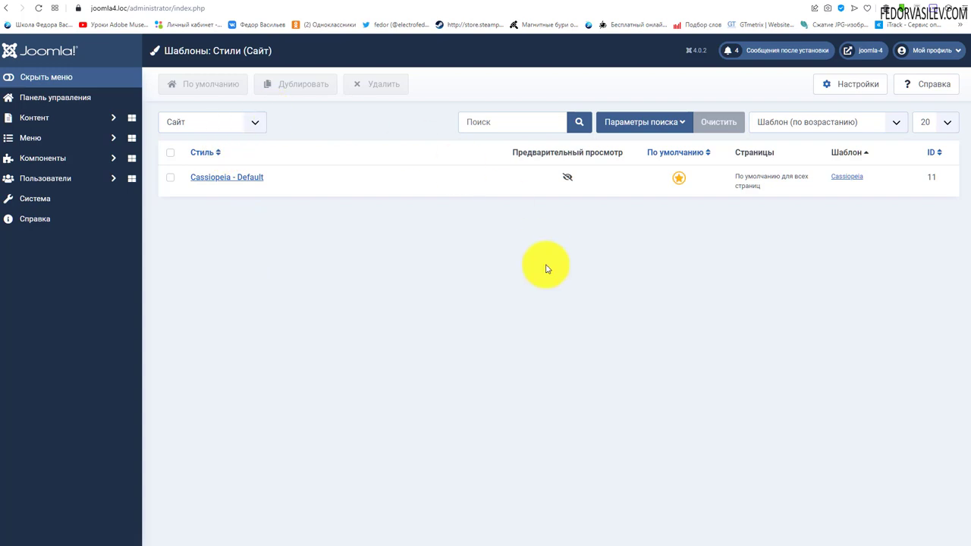
left_click(241, 178)
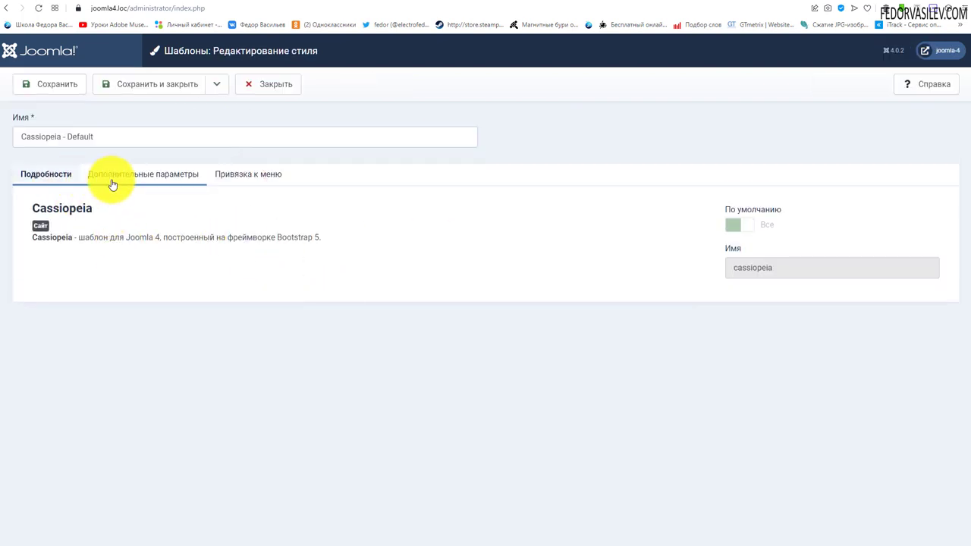
left_click(112, 180)
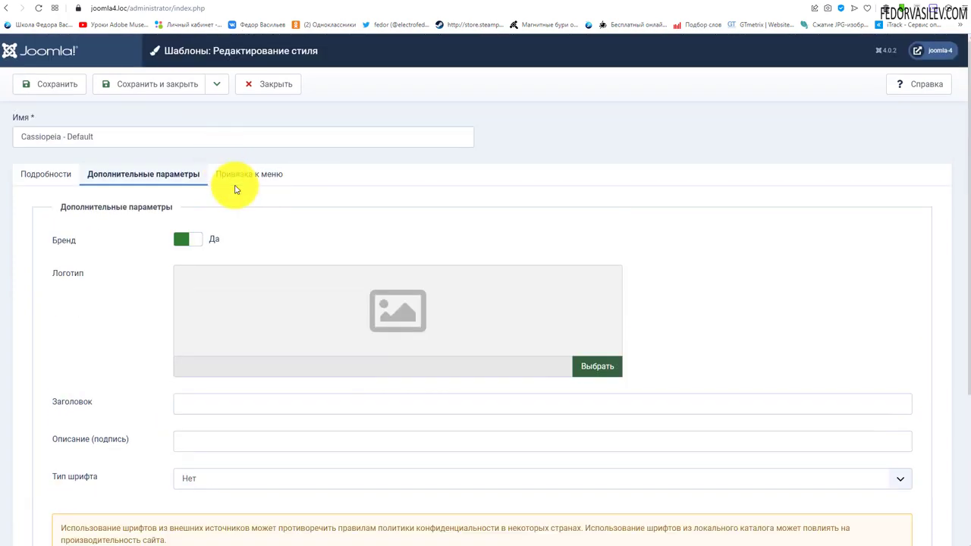
left_click(234, 186)
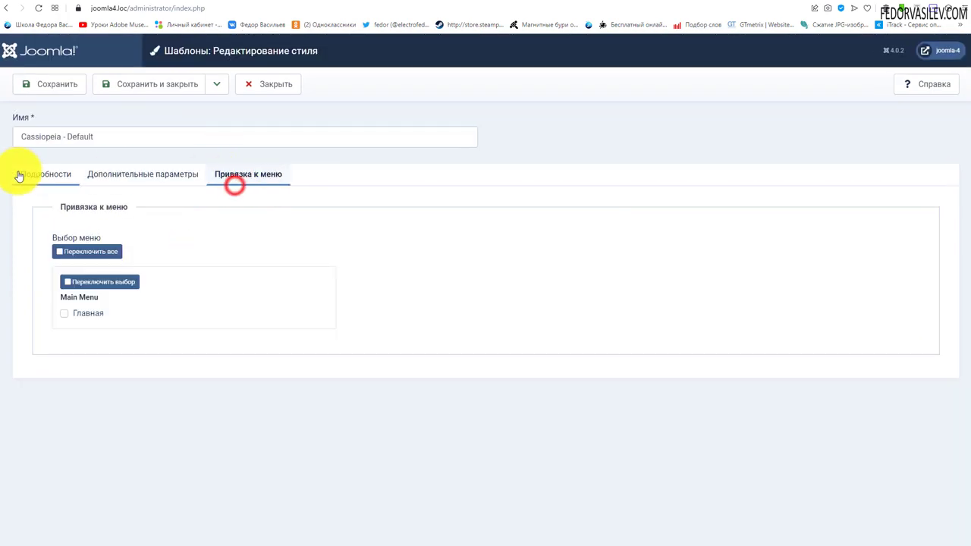
left_click(48, 173)
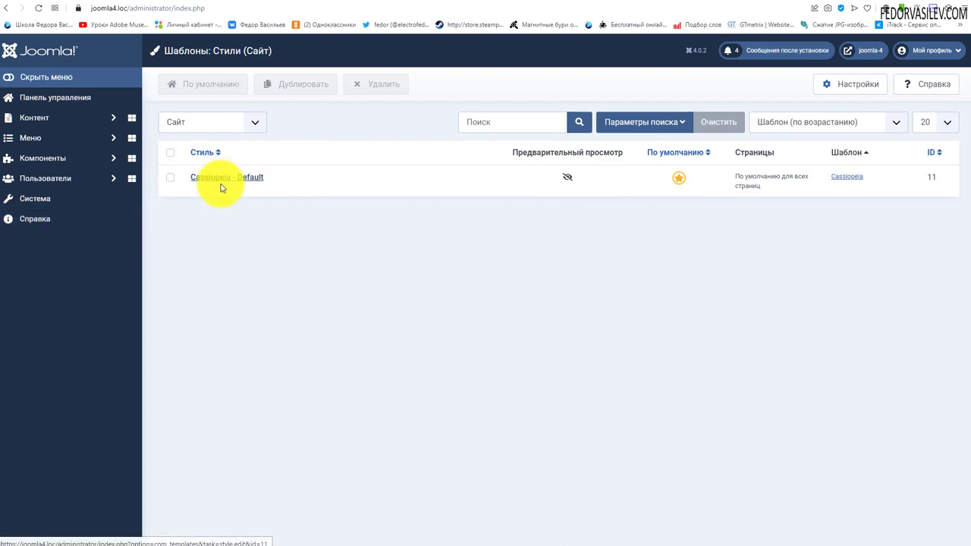
Step: From the System page, view the administrator templates list and the administrator template styles list
left_click(85, 203)
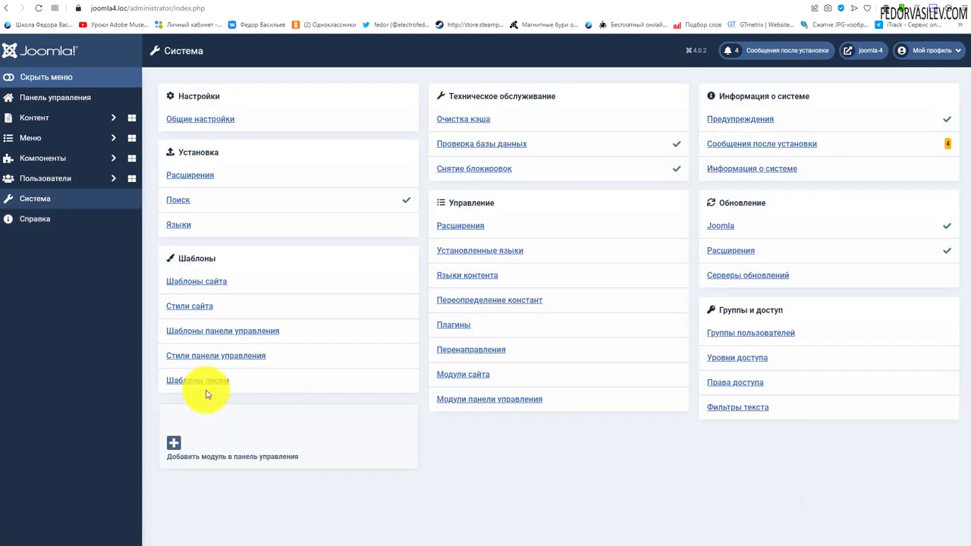
left_click(212, 330)
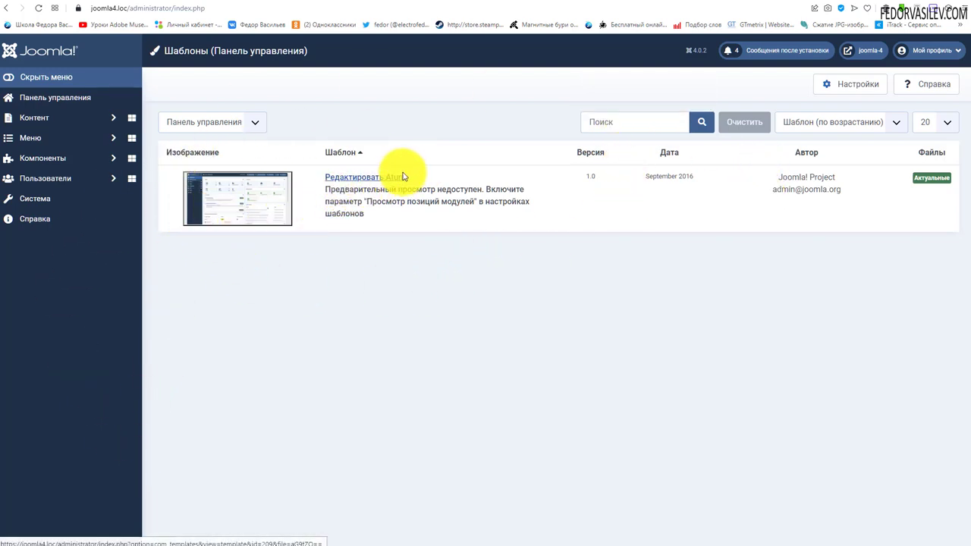
left_click(54, 206)
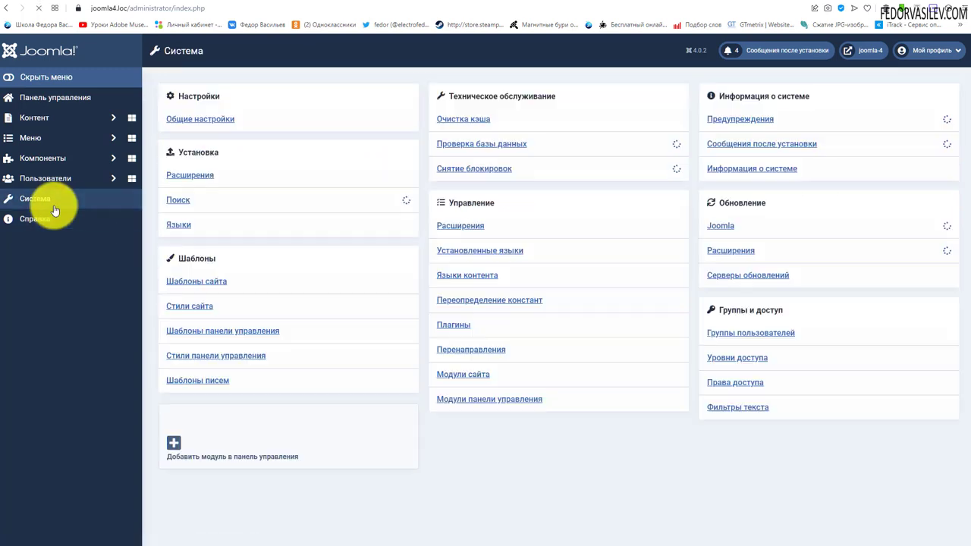
left_click(226, 356)
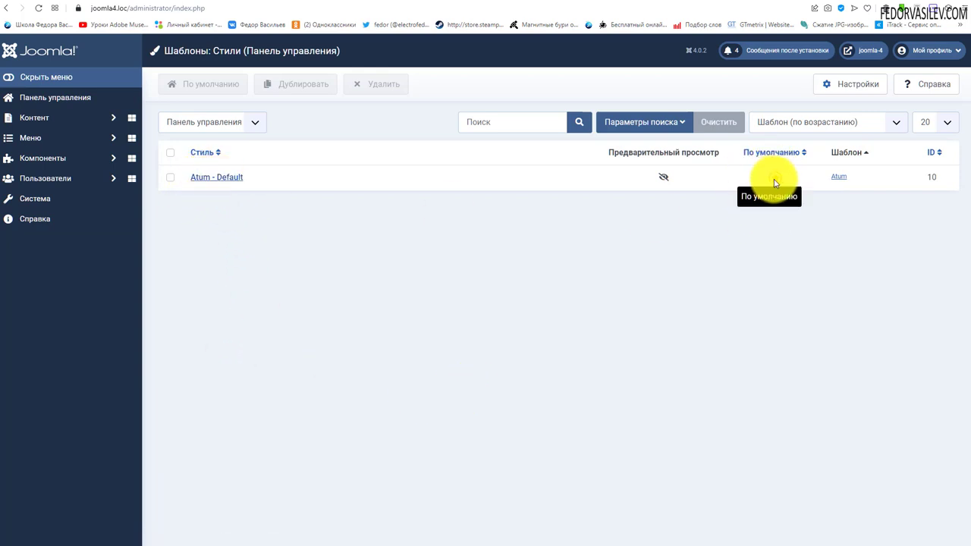
Step: Open the Atum - Default style and examine its color parameters and logo parameters
left_click(205, 178)
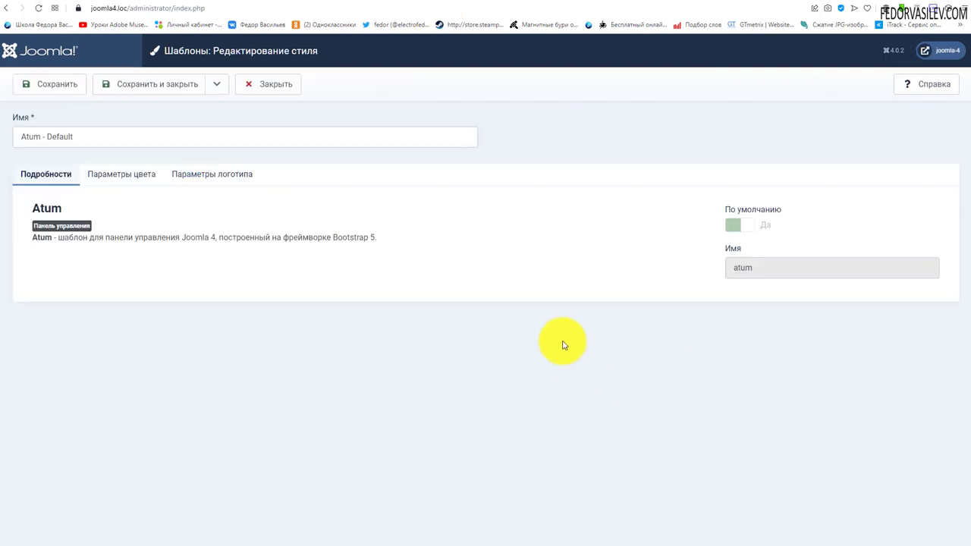
left_click(142, 171)
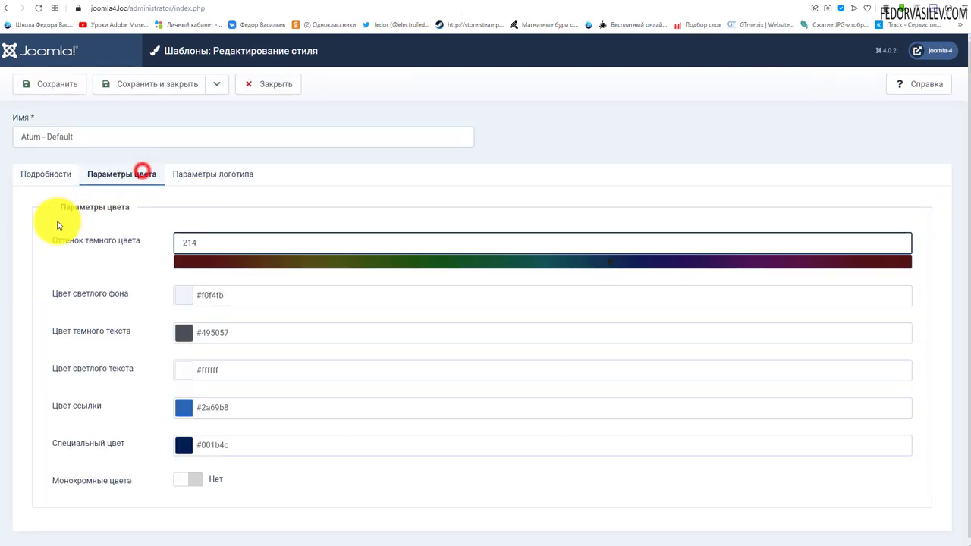
scroll(89, 250, "down", 1)
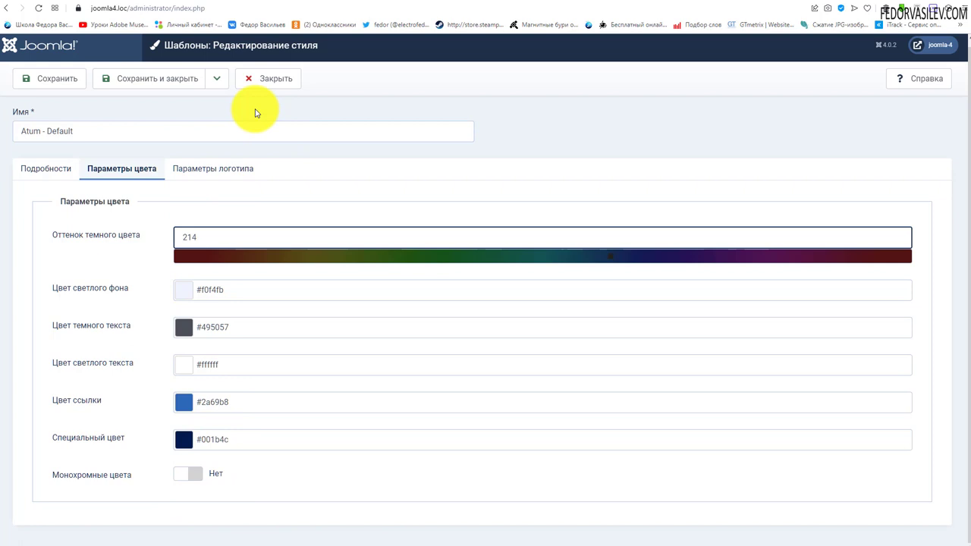
scroll(236, 199, "up", 1)
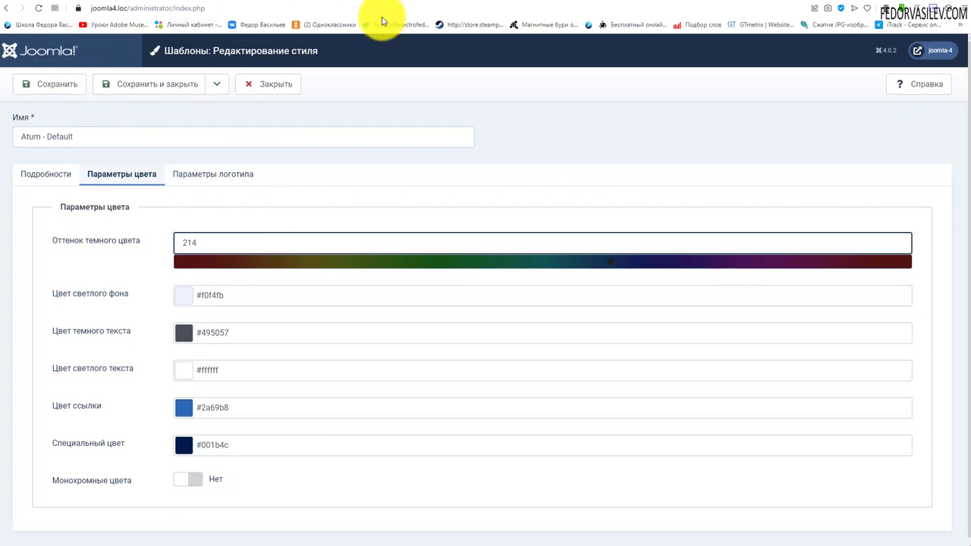
left_click(186, 165)
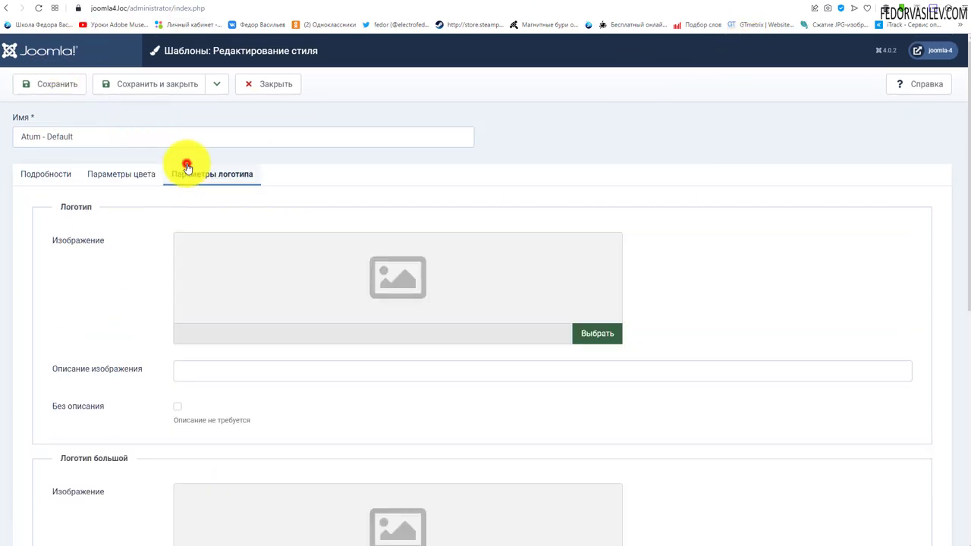
Step: Try dark color hues of 287 and 65 for the Atum - Default style, saving and closing it each time
left_click(134, 176)
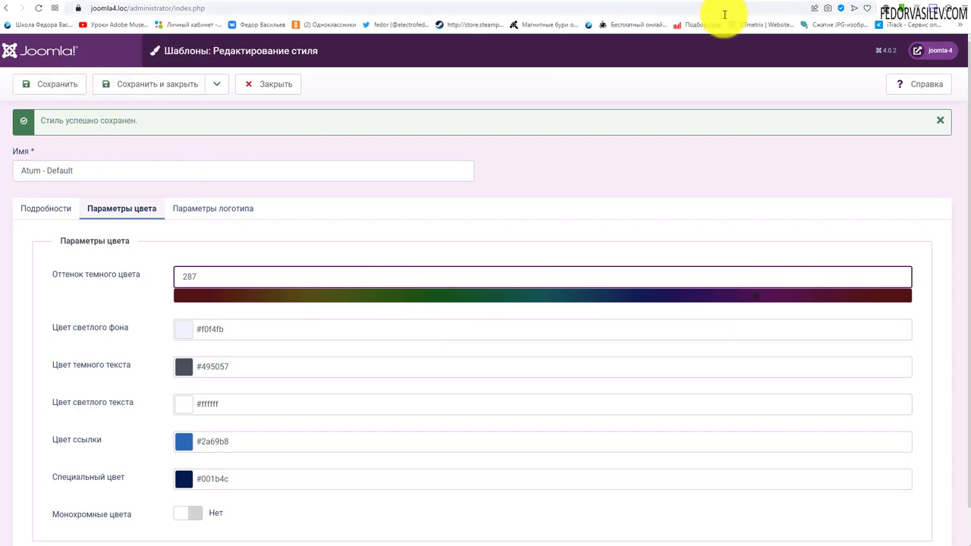
left_click(244, 84)
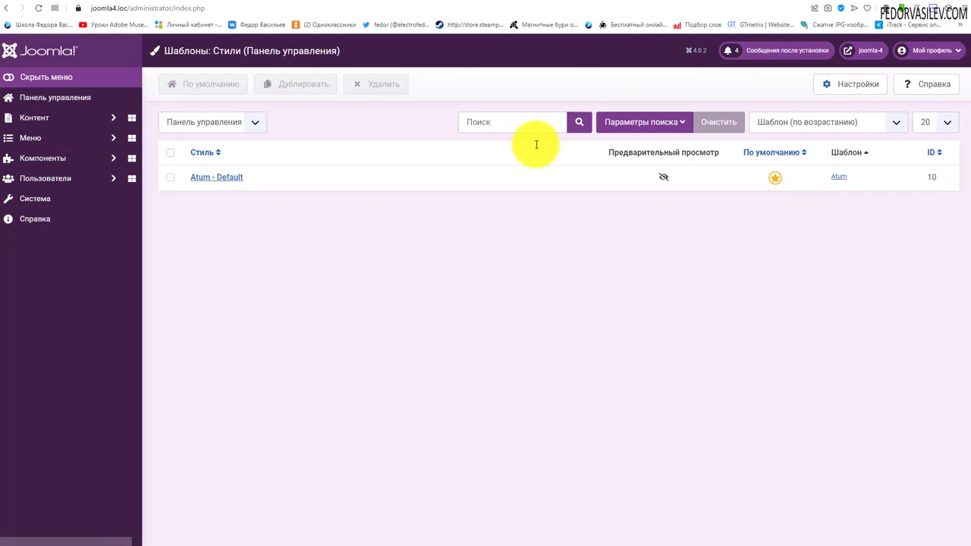
left_click(201, 178)
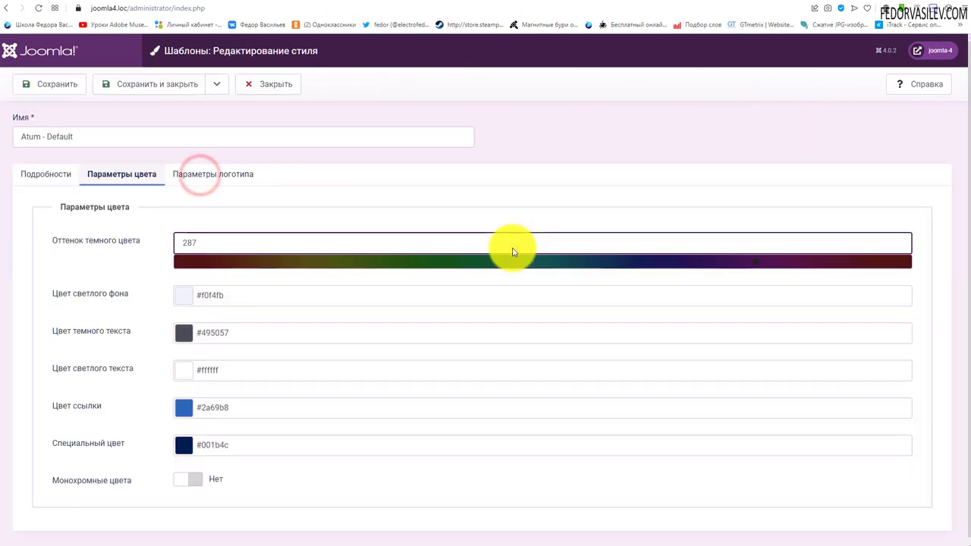
left_click(652, 263)
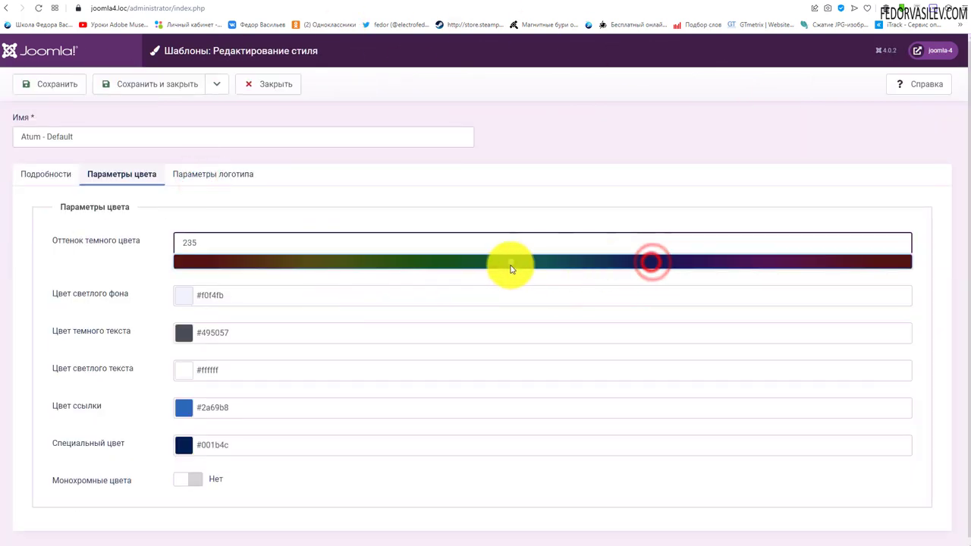
left_click(314, 261)
left_click(57, 80)
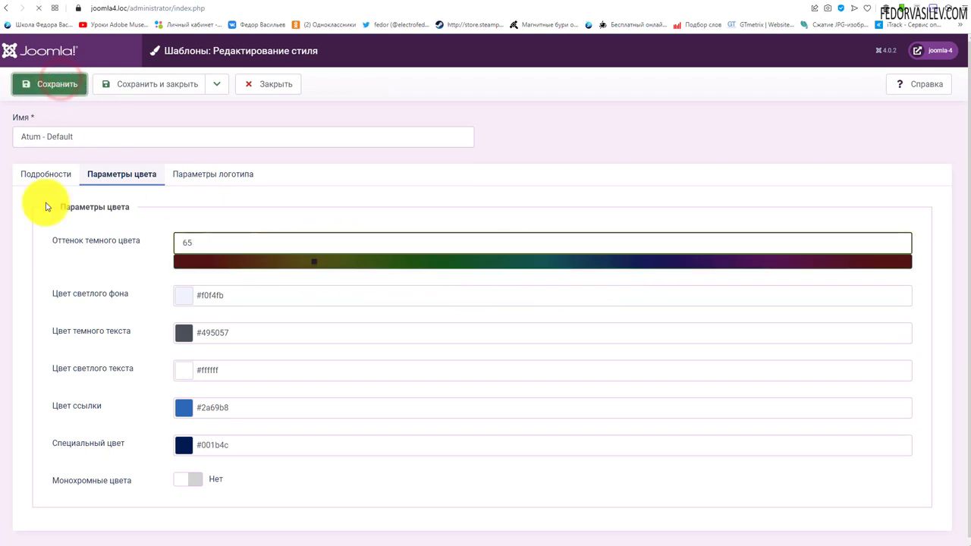
left_click(258, 83)
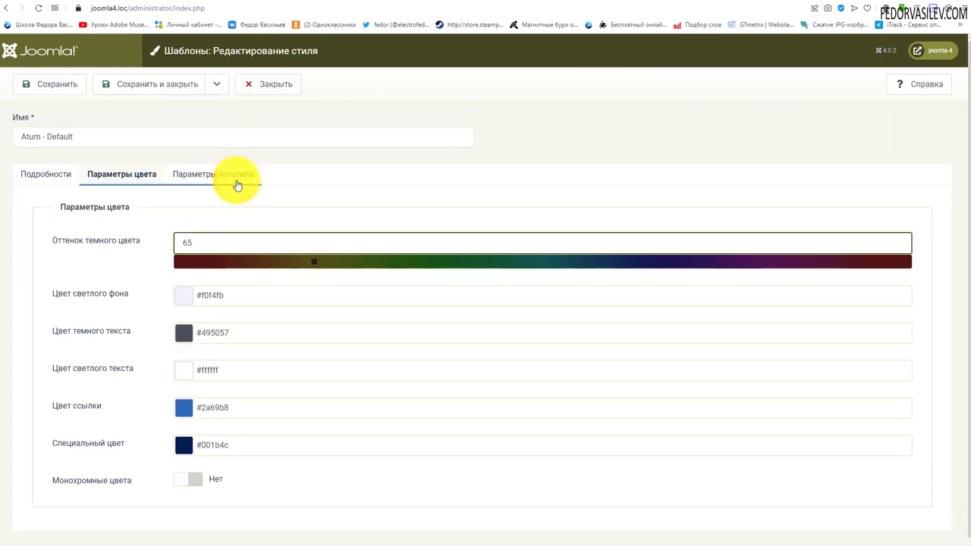
Step: Save the Atum - Default style with dark color hue 246, reset the hue to 214, and save and close it
left_click_drag(382, 263, 643, 263)
left_click(157, 84)
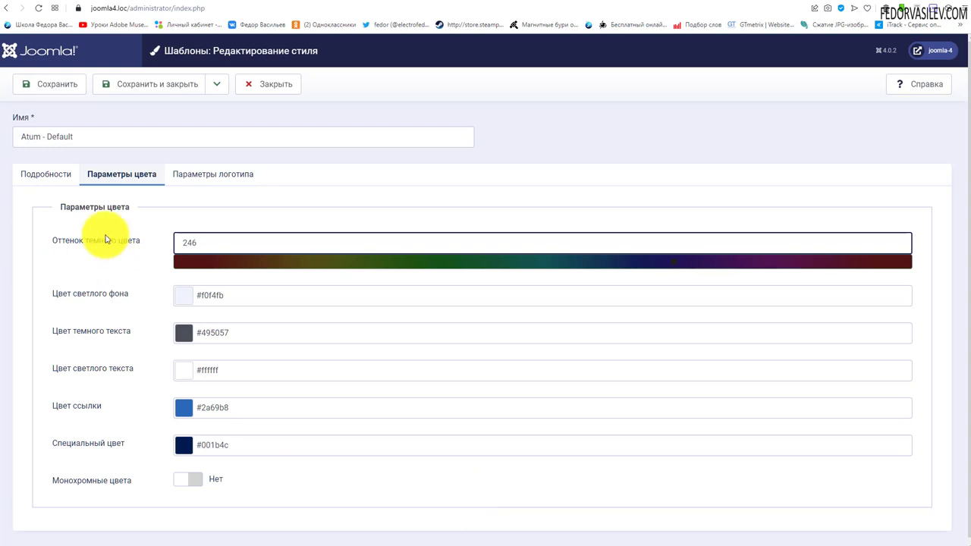
left_click_drag(219, 242, 174, 245)
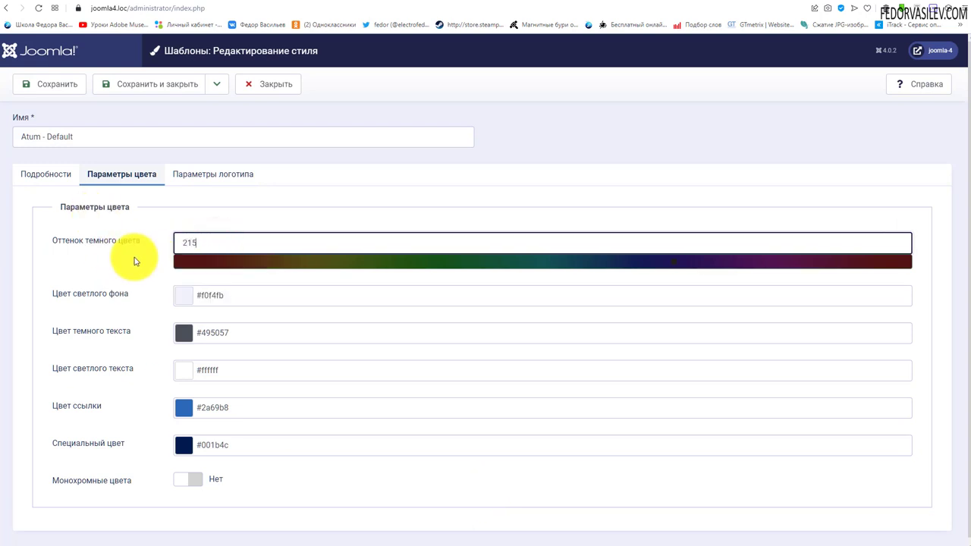
left_click(65, 81)
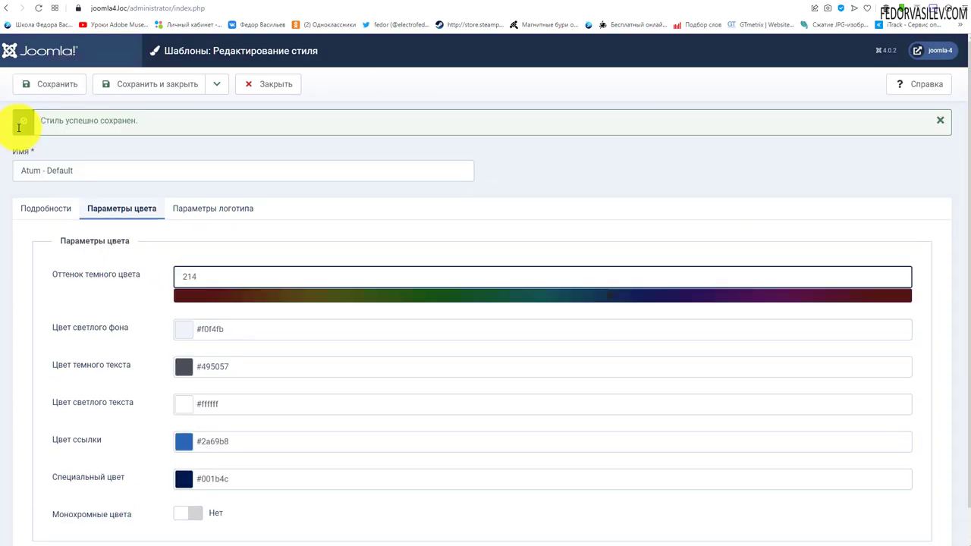
left_click(265, 83)
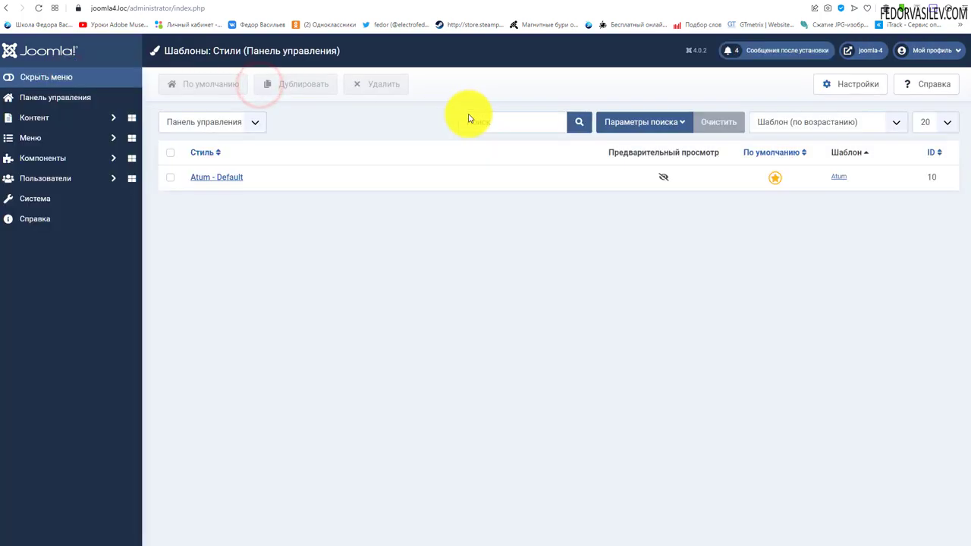
Step: Reopen the Atum - Default style and inspect the light background color's picker and hex value
left_click(216, 177)
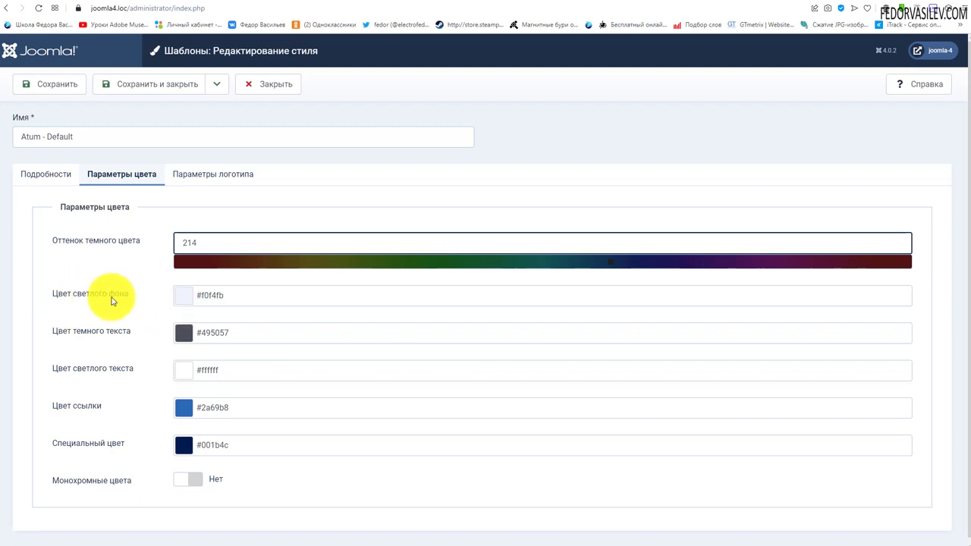
left_click(192, 301)
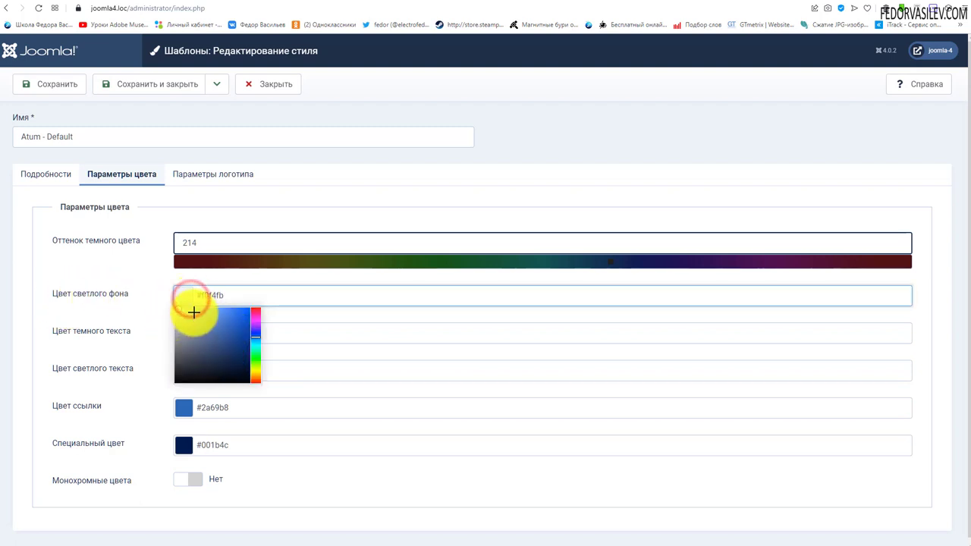
left_click(136, 264)
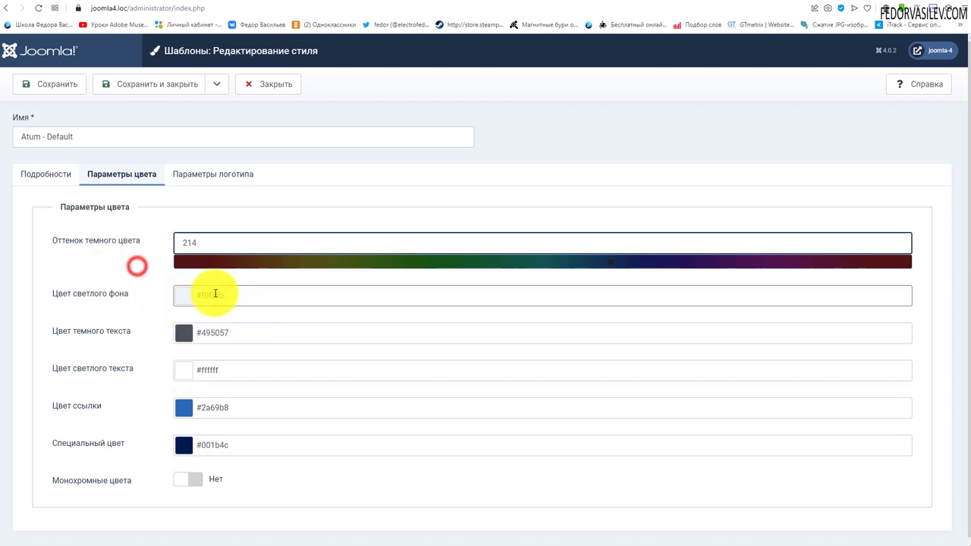
left_click_drag(228, 291, 199, 294)
left_click(110, 261)
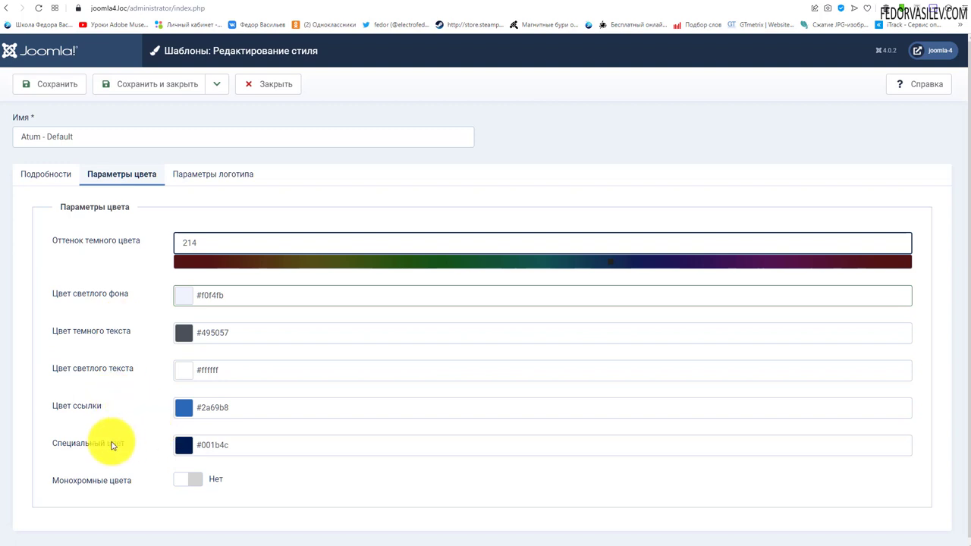
Step: Enable monochrome colors for the Atum - Default style, save and close it, and reopen it to disable the option
left_click(195, 480)
left_click(134, 84)
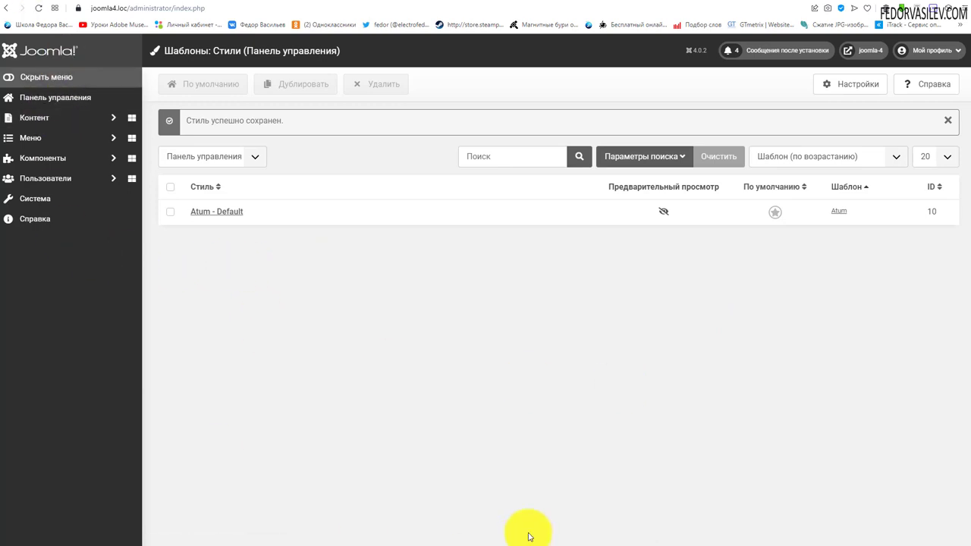
left_click(225, 211)
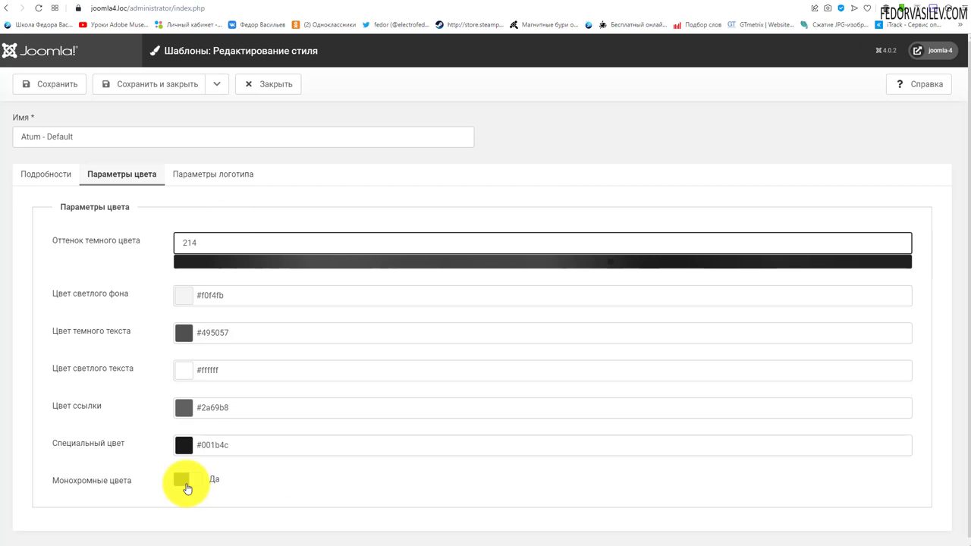
left_click(186, 479)
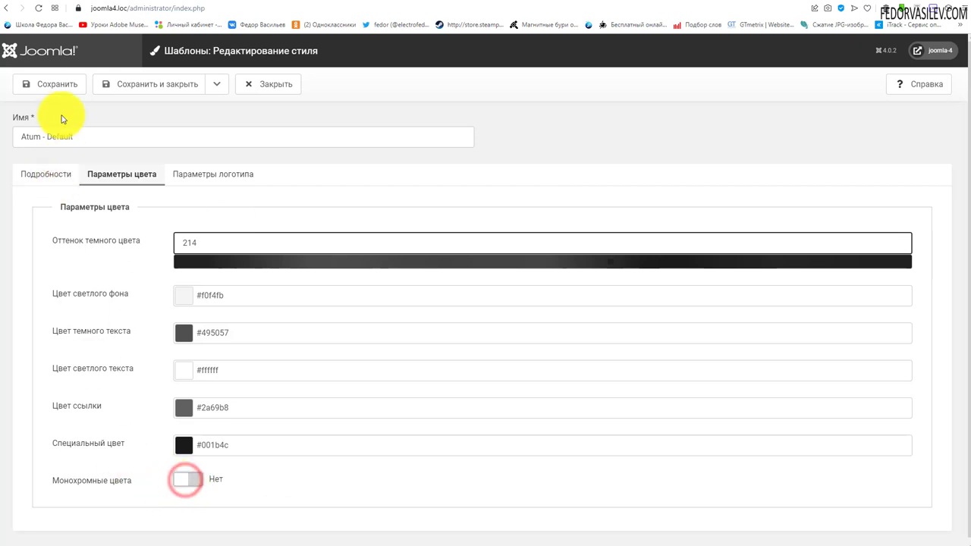
Step: Use images/5.png as the Atum style's logo with the school's name as the image description, and save the style
left_click(216, 176)
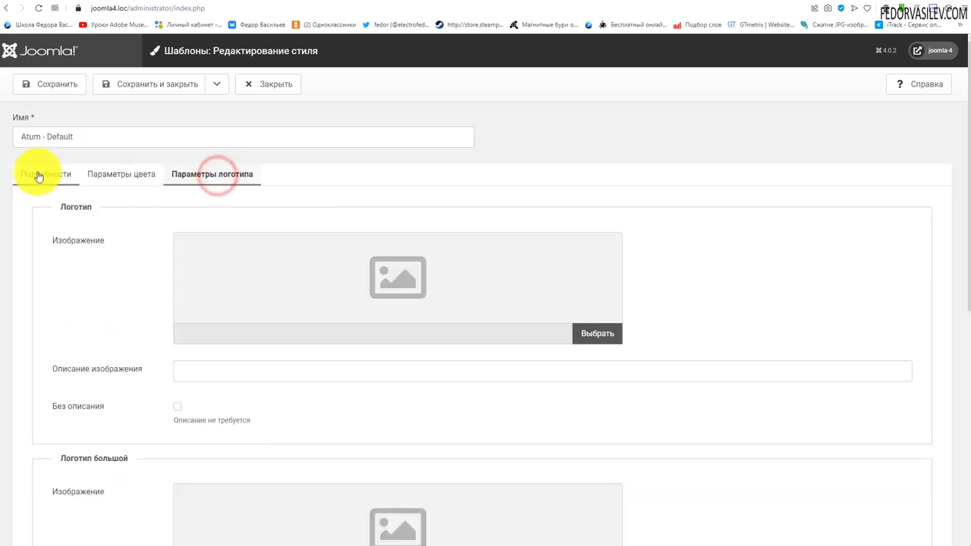
left_click(53, 80)
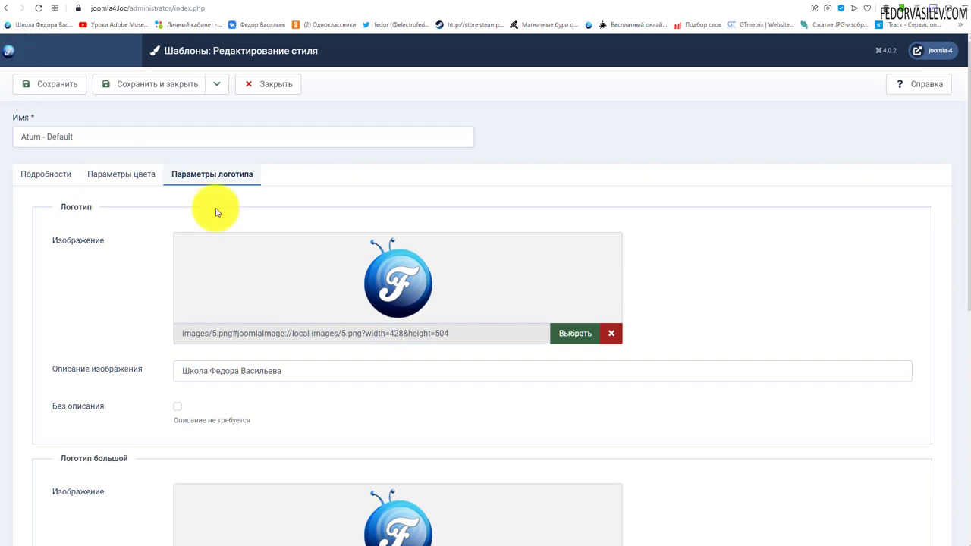
Step: Select 5.png from the images folder again as the first logo image of the Atum - Default style
left_click(570, 337)
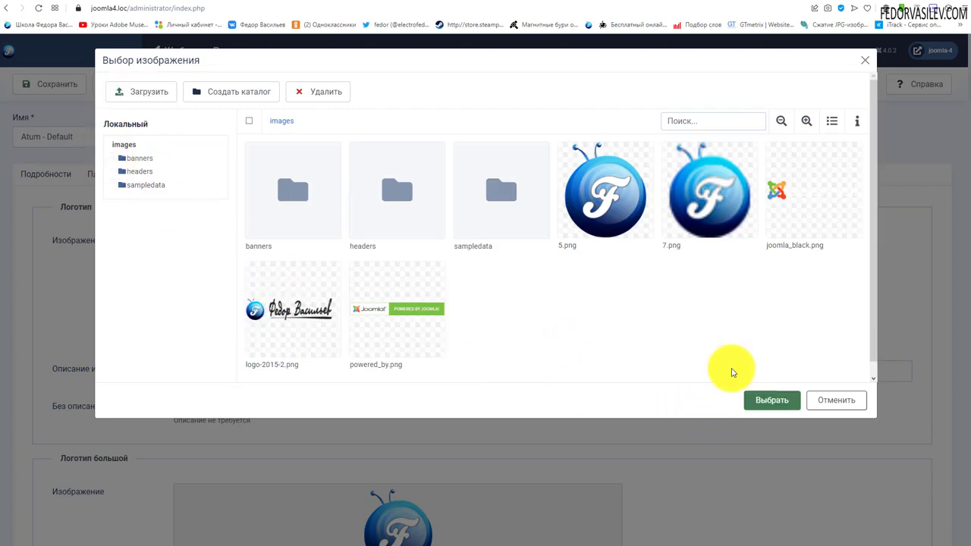
left_click(630, 214)
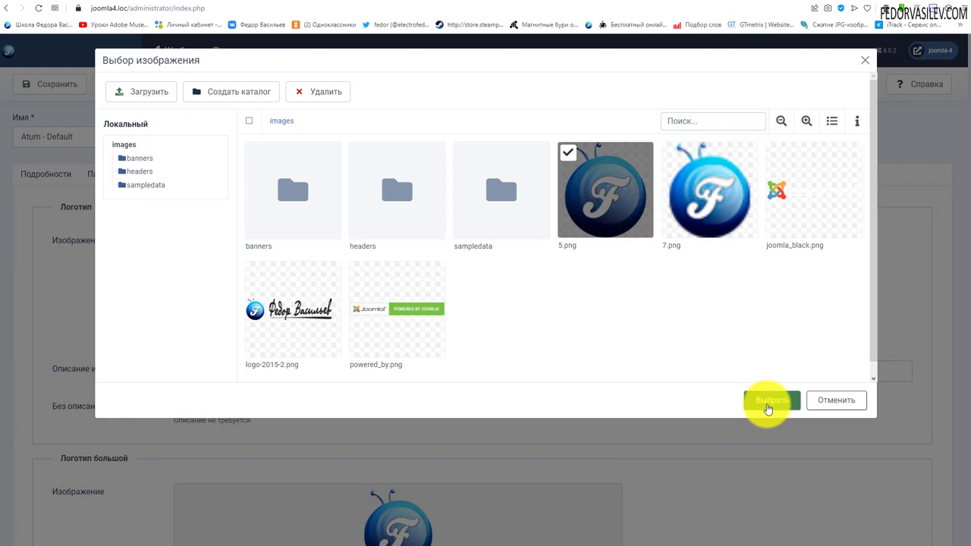
left_click(767, 402)
scroll(86, 245, "down", 2)
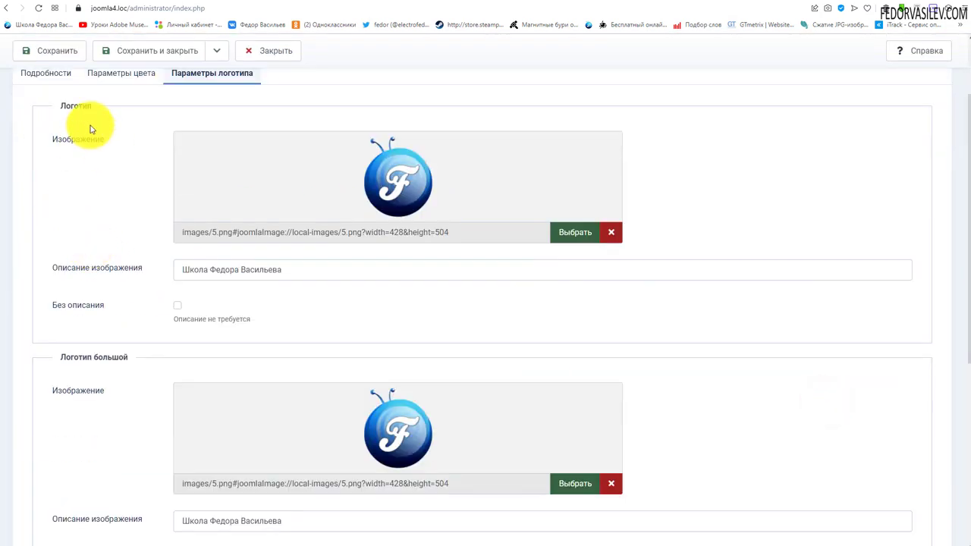
Step: Review the first logo's image description and try its no-description option, leaving it disabled
triple_click(319, 266)
scroll(114, 274, "up", 2)
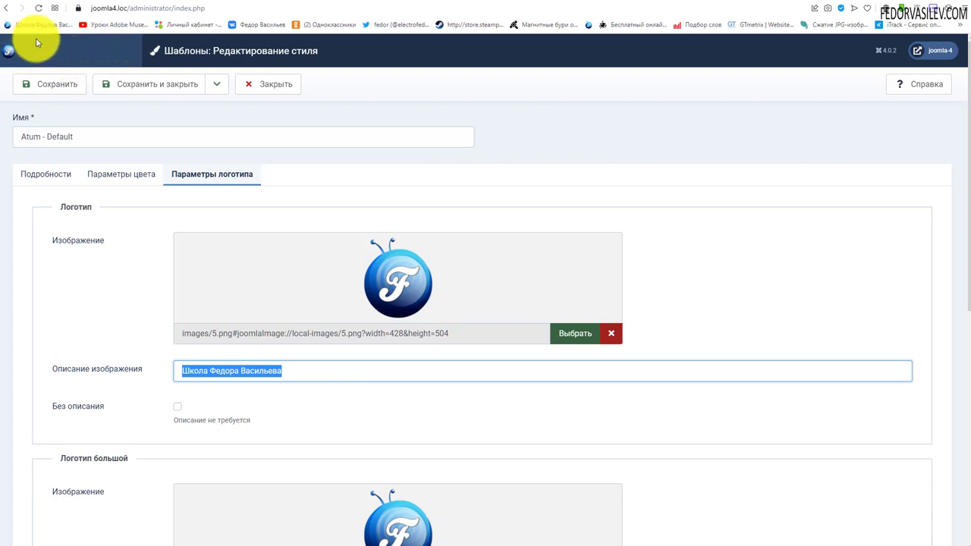
scroll(167, 183, "down", 3)
left_click(177, 206)
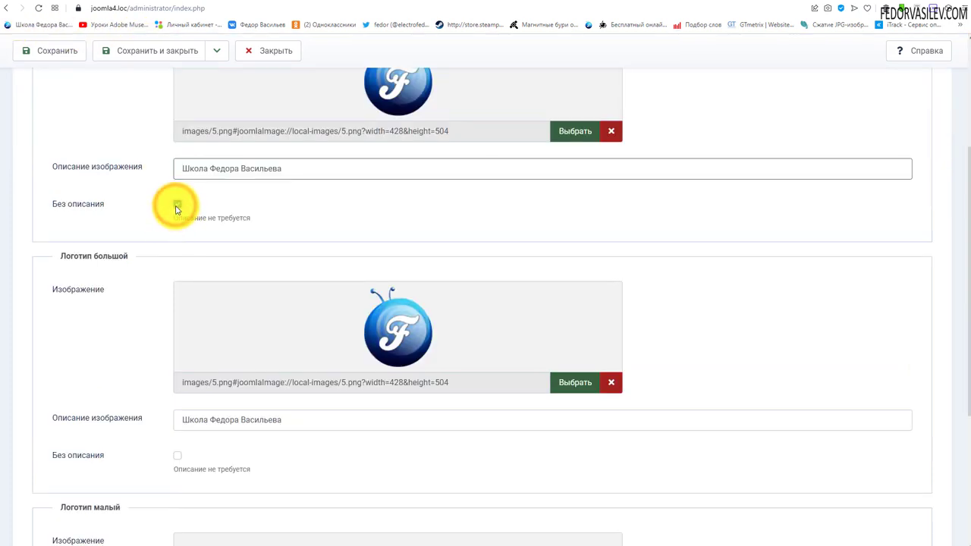
left_click(177, 205)
left_click_drag(282, 169, 162, 158)
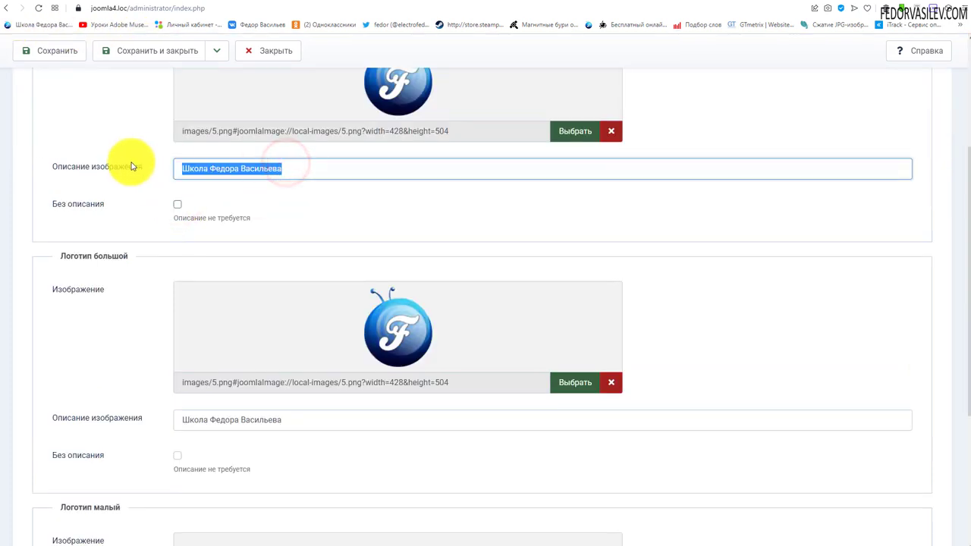
Step: Review the large and small logo sections of the Atum - Default style and close the style without saving
scroll(106, 182, "down", 2)
left_click_drag(126, 102, 99, 101)
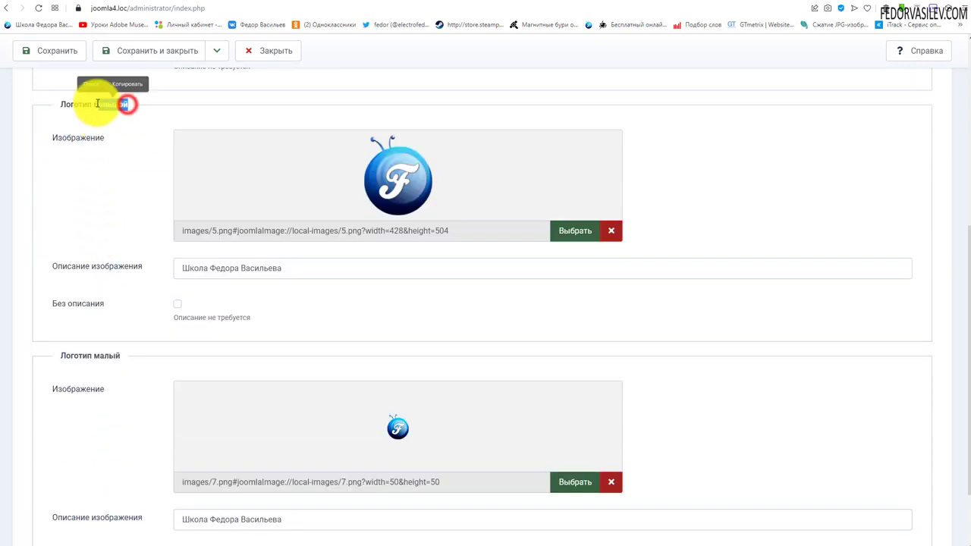
scroll(43, 177, "up", 5)
scroll(21, 106, "up", 2)
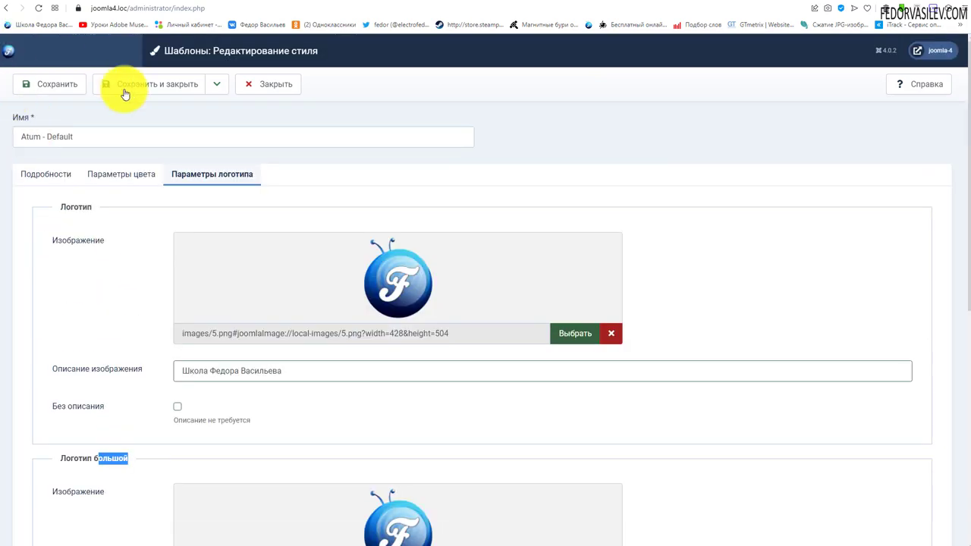
scroll(76, 183, "down", 4)
scroll(106, 212, "down", 3)
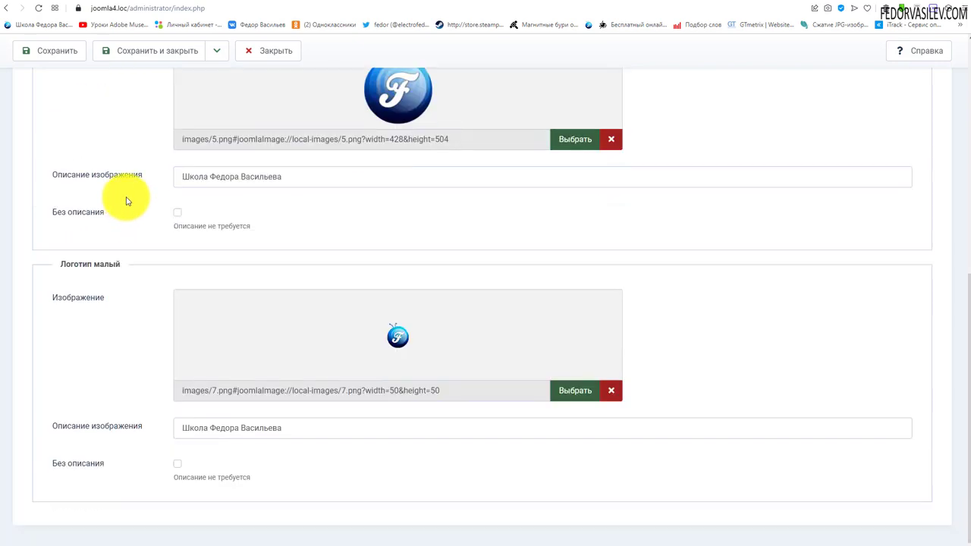
scroll(363, 351, "up", 7)
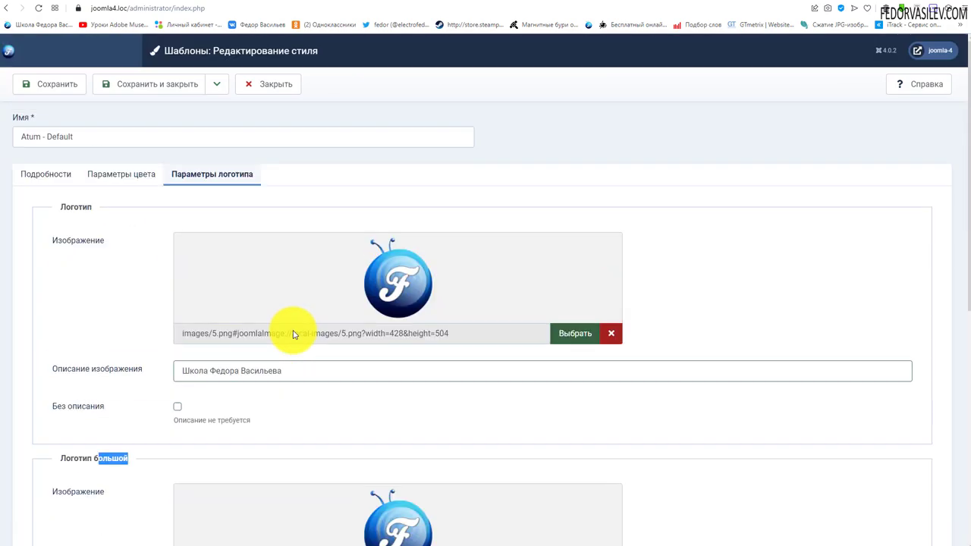
scroll(297, 330, "down", 4)
scroll(294, 328, "up", 2)
scroll(401, 195, "down", 2)
scroll(375, 208, "up", 3)
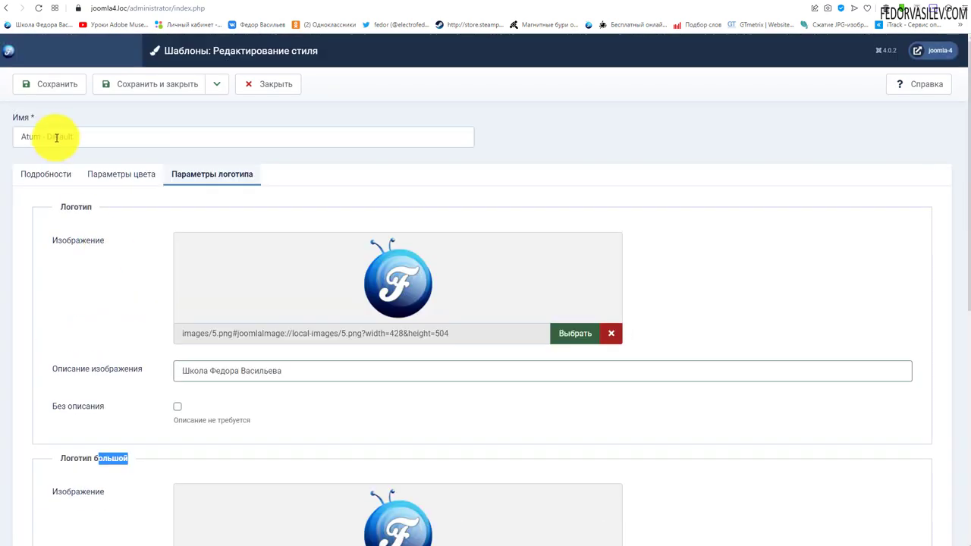
scroll(53, 136, "down", 5)
scroll(79, 182, "down", 1)
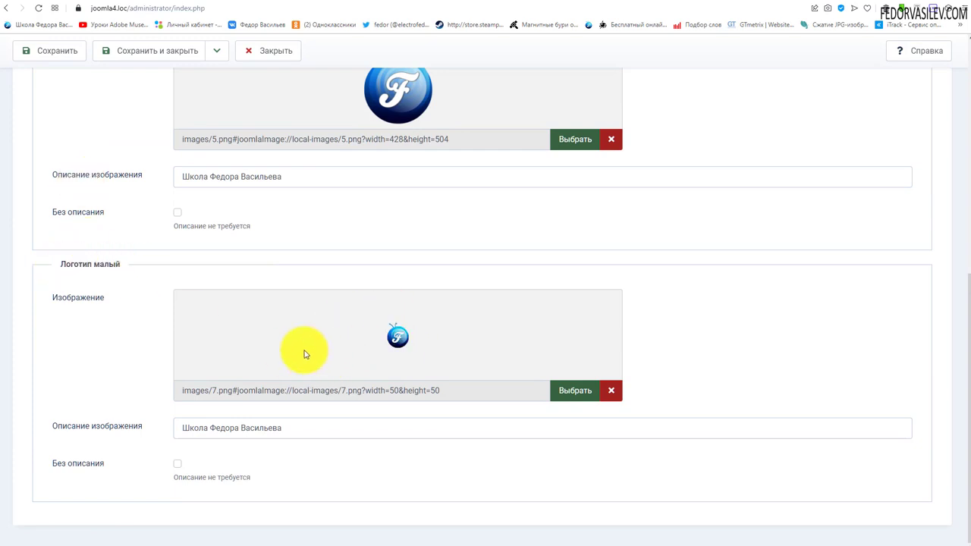
scroll(303, 352, "up", 5)
left_click(267, 88)
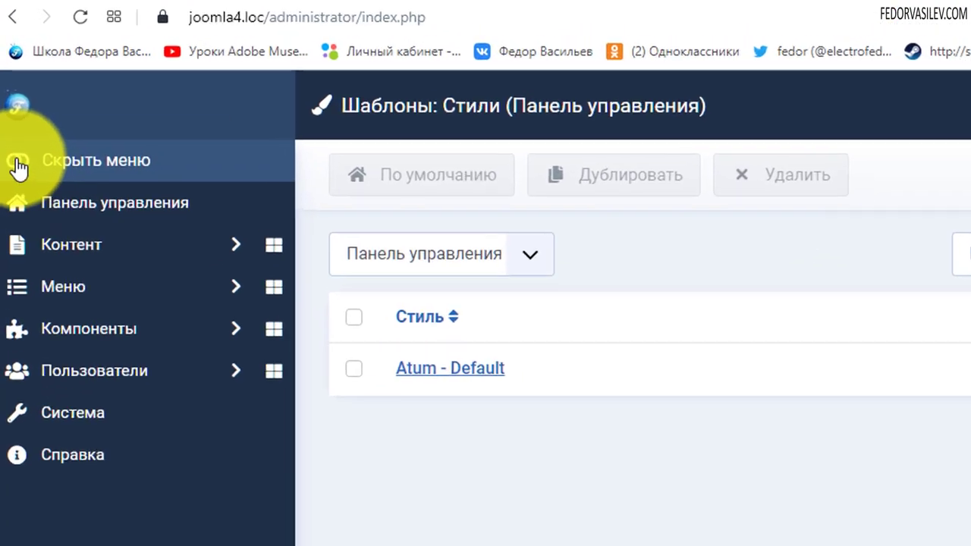
Step: Collapse and expand the admin sidebar menu twice to compare the small and large logos
left_click(18, 168)
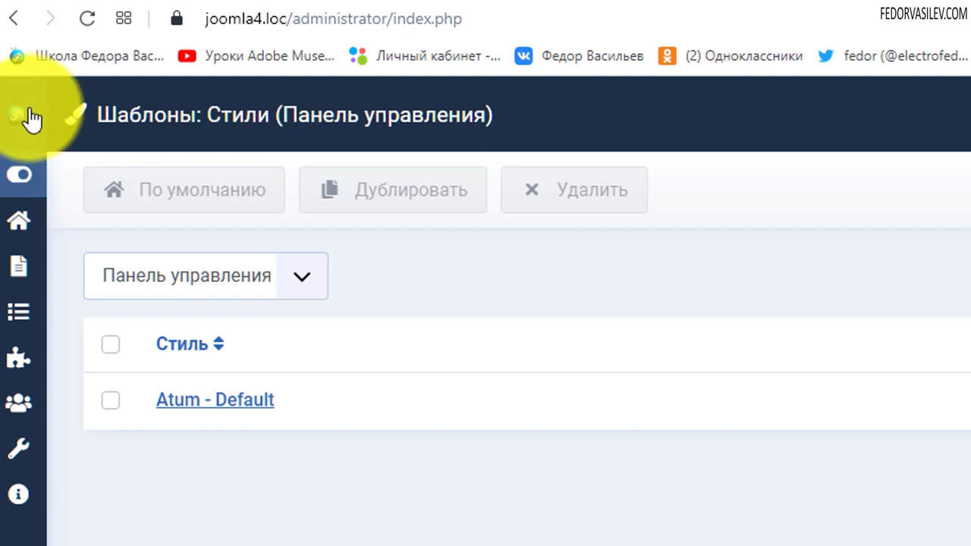
left_click(18, 173)
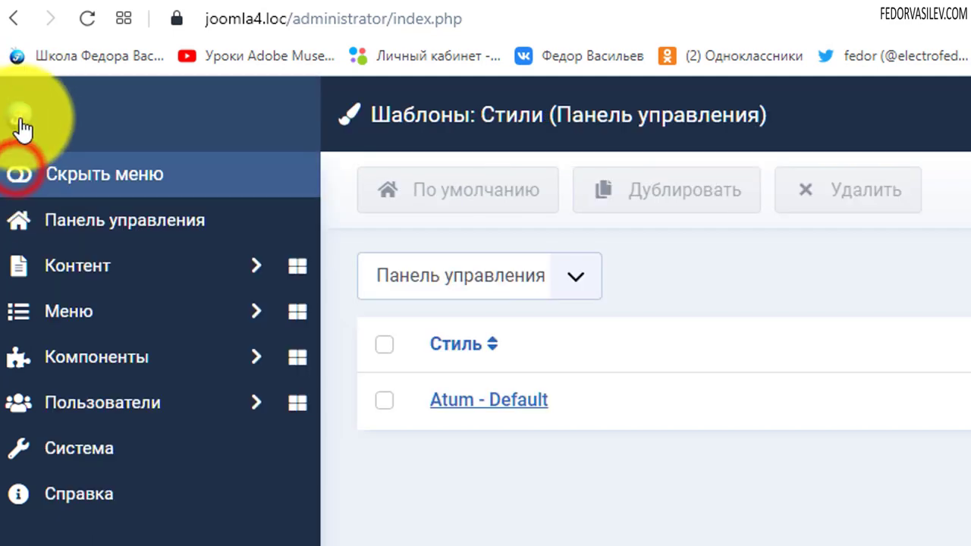
left_click(20, 178)
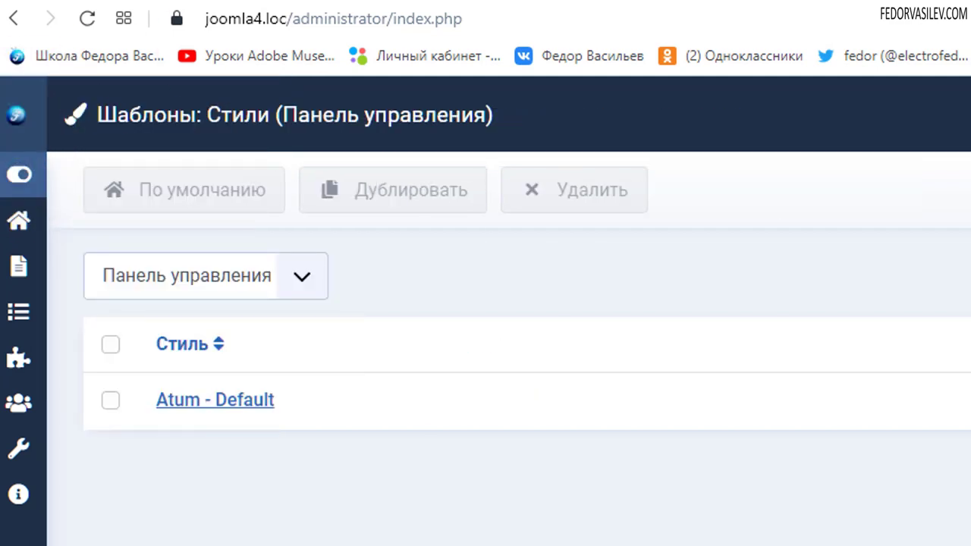
left_click(18, 174)
Step: Reopen the Atum - Default style and check its small logo settings
left_click(215, 182)
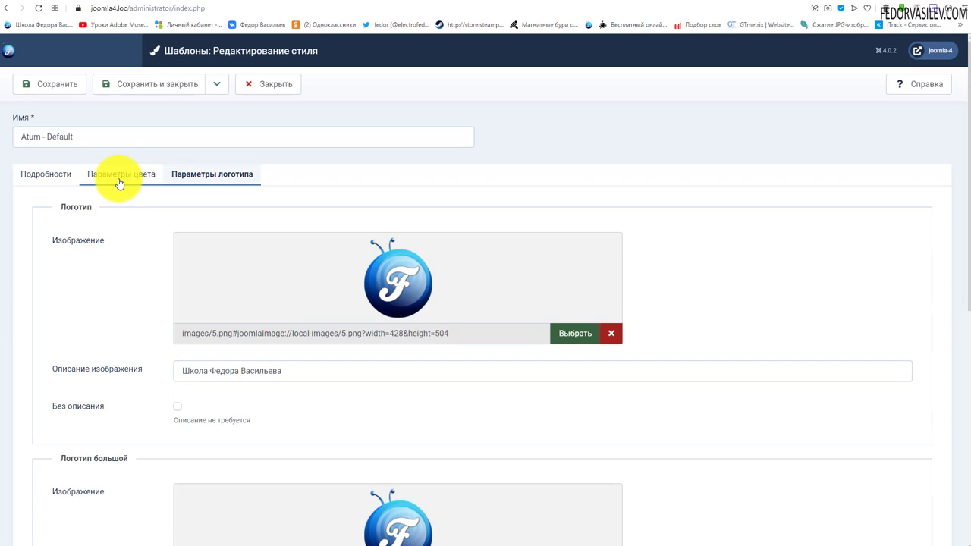
scroll(296, 303, "down", 3)
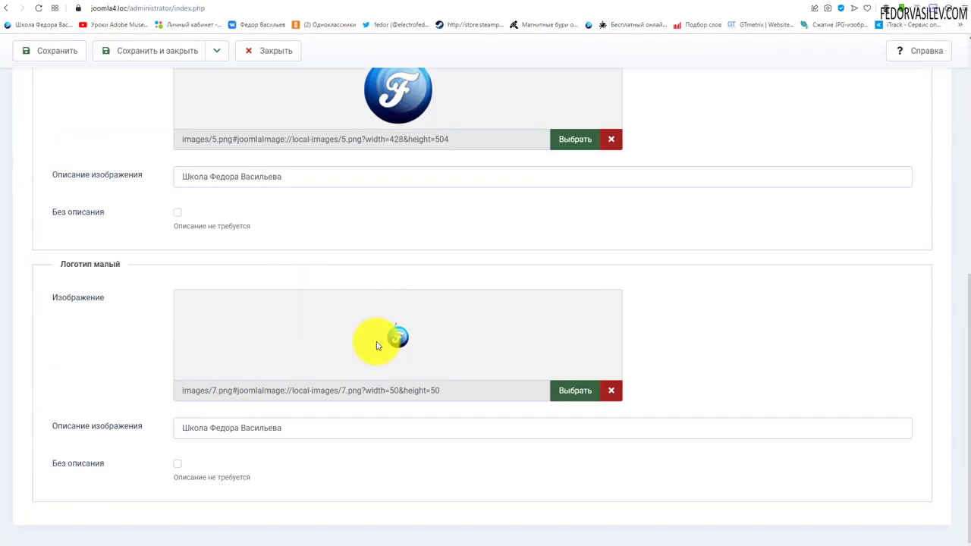
scroll(319, 330, "up", 3)
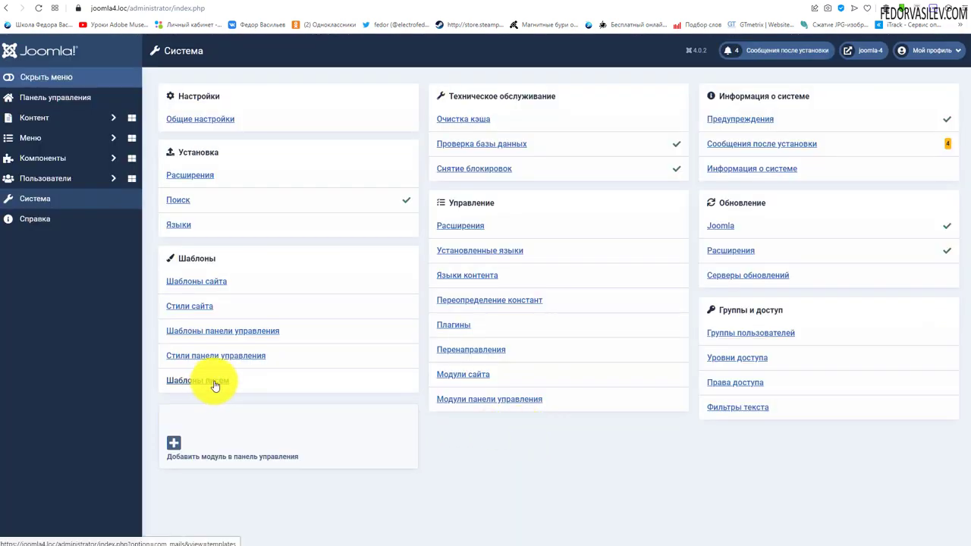
Step: Open the mail templates list from the System page and review the available notification templates
left_click(215, 380)
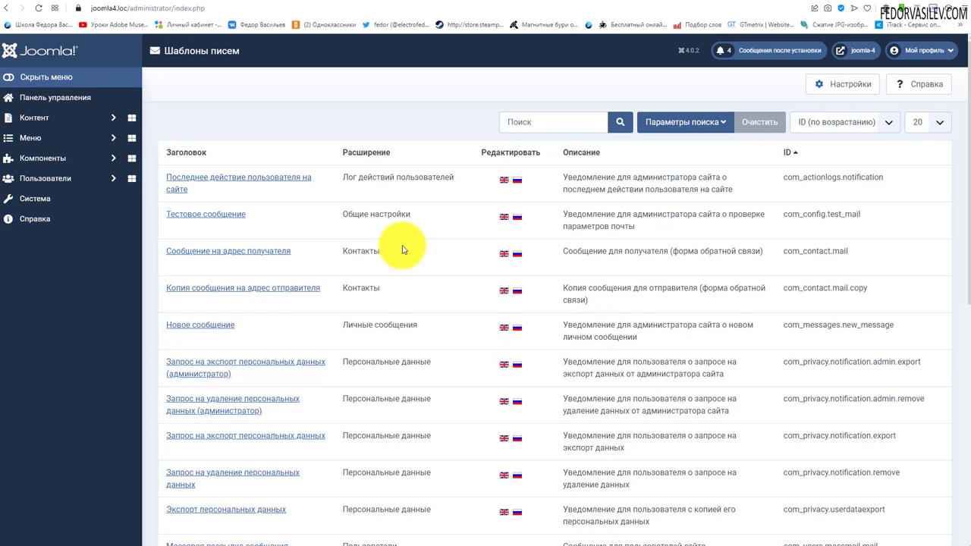
scroll(216, 216, "down", 2)
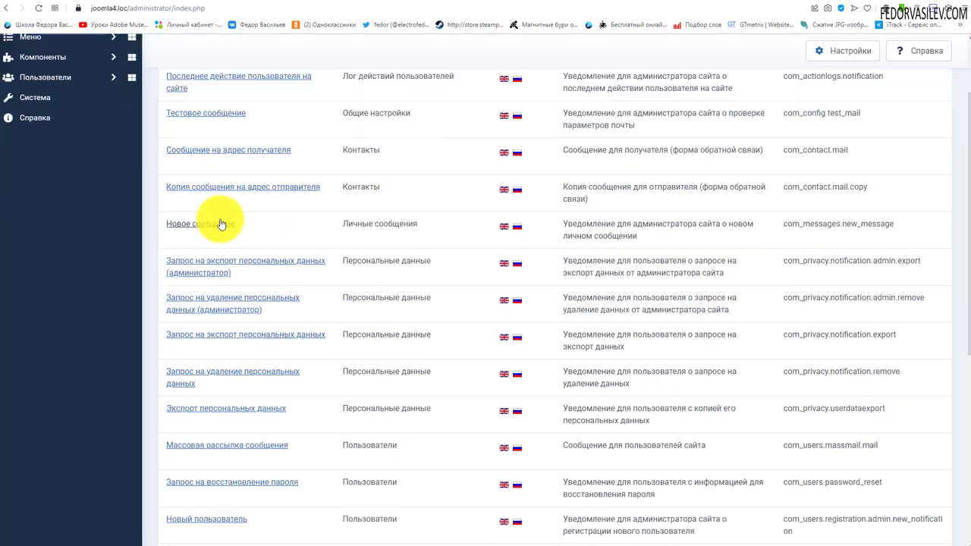
scroll(225, 229, "down", 1)
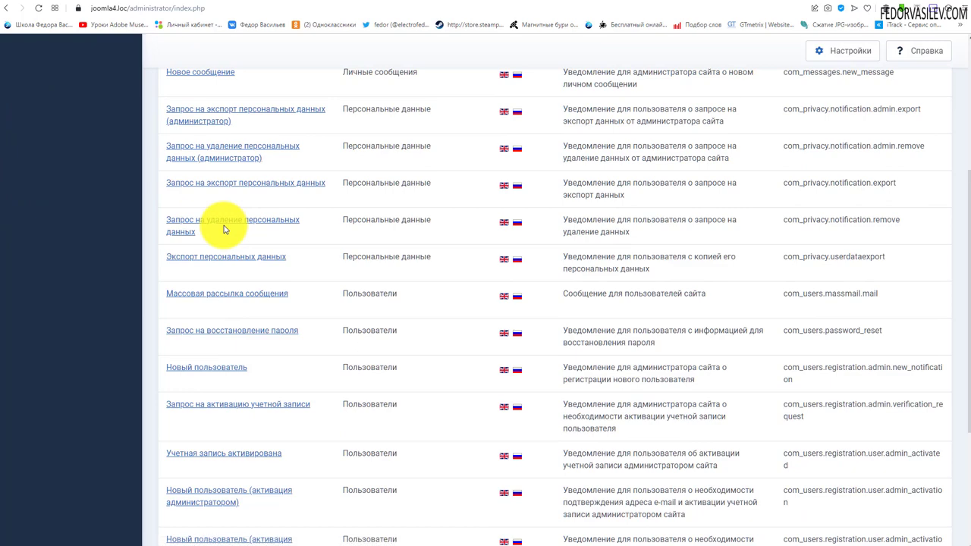
scroll(225, 230, "down", 2)
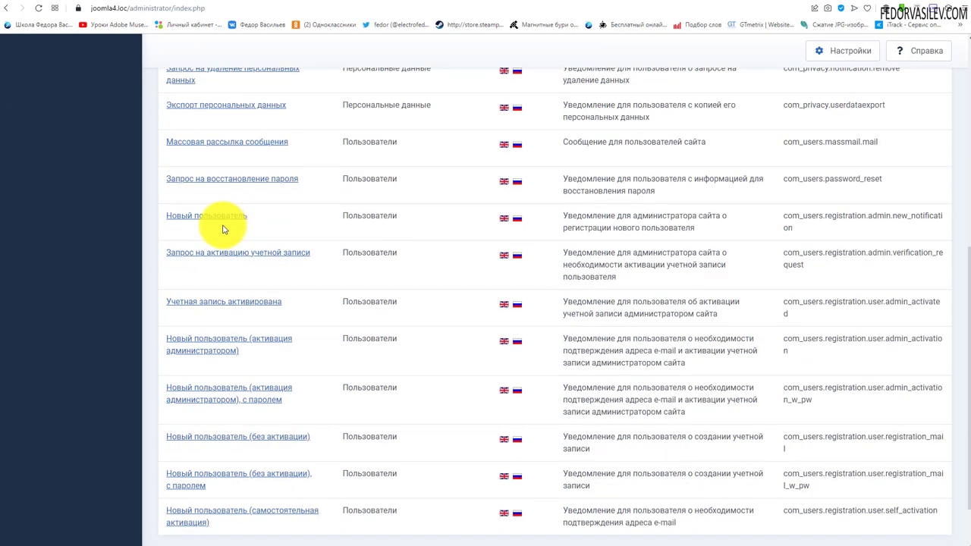
scroll(223, 231, "down", 1)
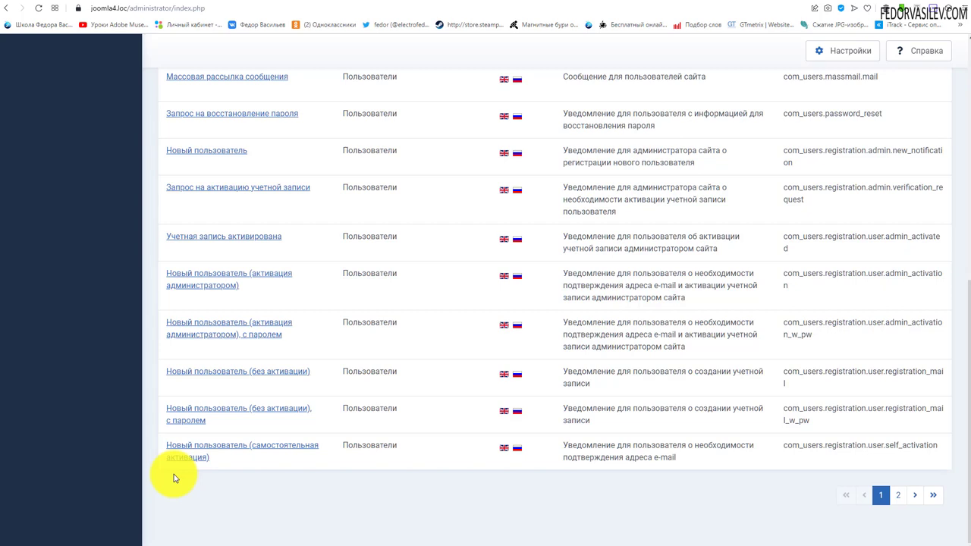
Step: Open the ru-RU mail template for new users with self-activation and examine its body text and {NAME} tag
left_click(220, 454)
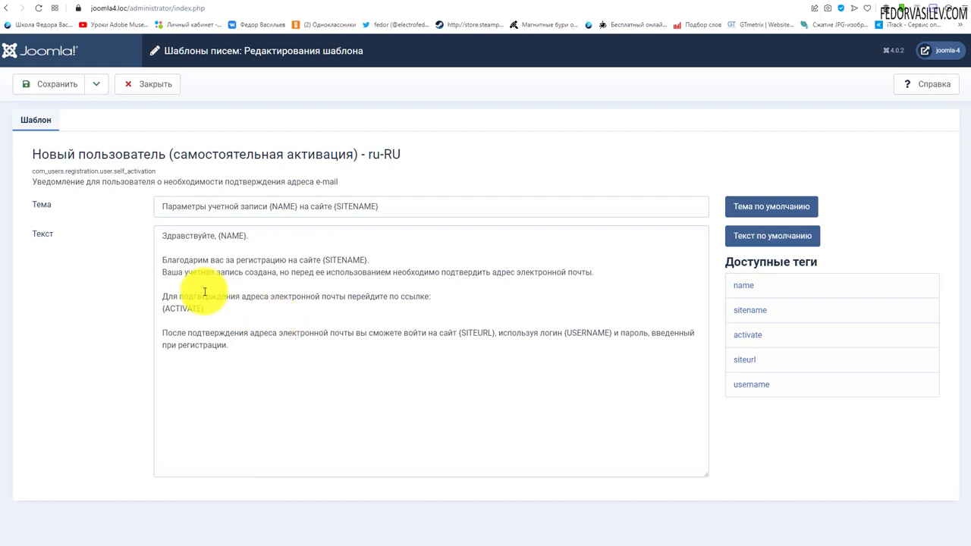
left_click_drag(346, 351, 182, 255)
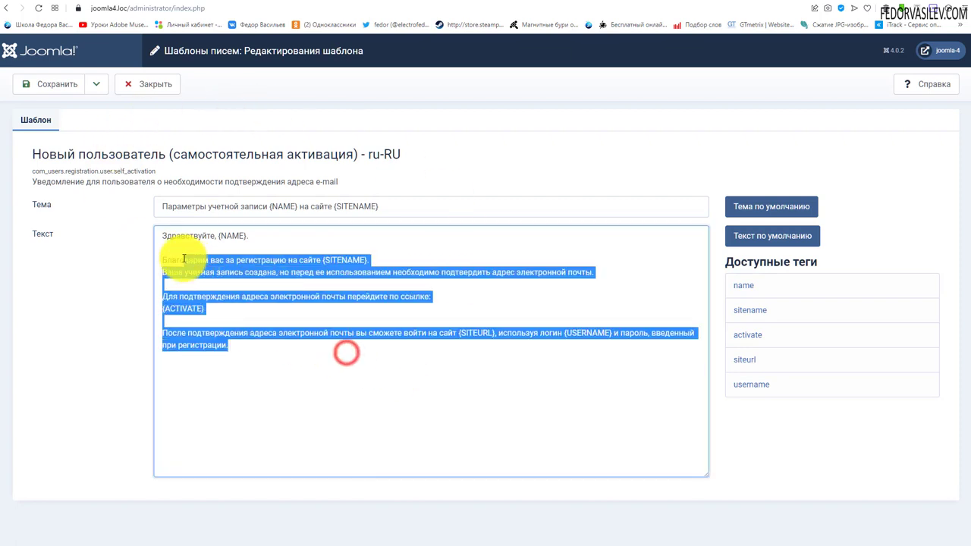
left_click(191, 321)
type("т")
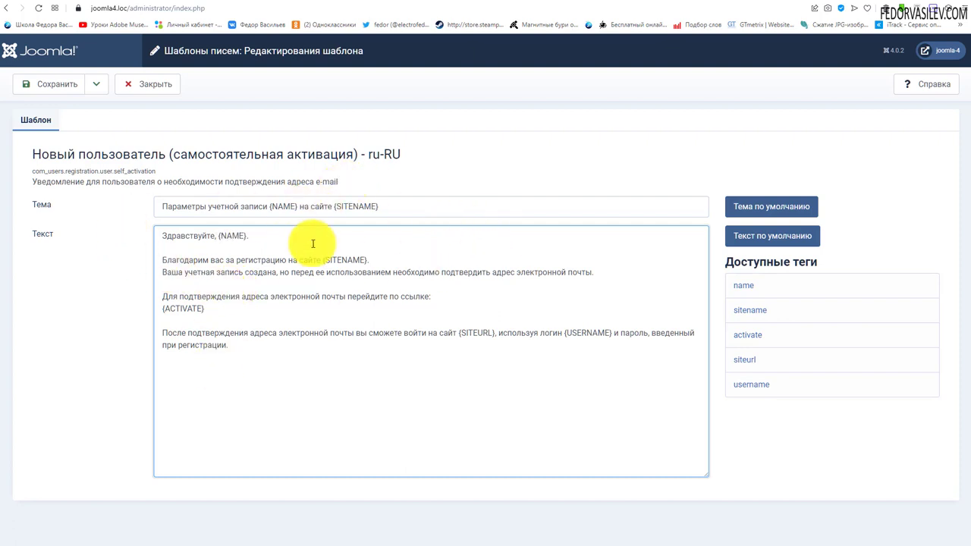
left_click_drag(253, 235, 220, 238)
left_click(251, 242)
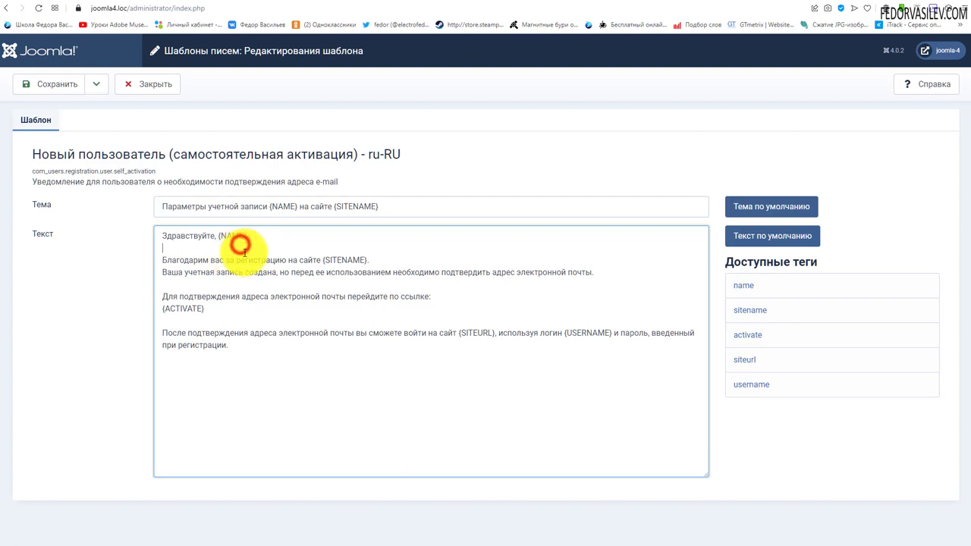
left_click_drag(218, 237, 241, 236)
left_click(179, 236)
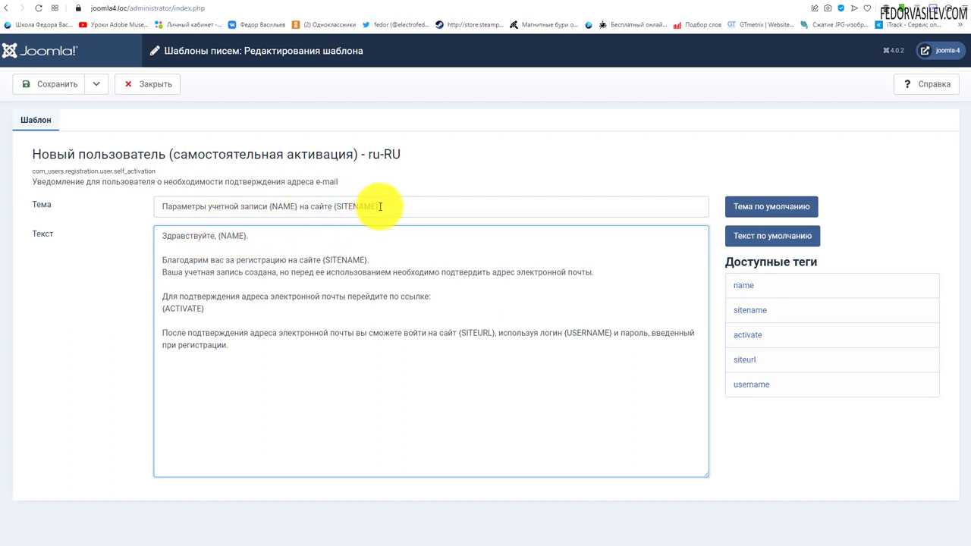
Step: Examine the mail template's subject line with its {NAME} and {SITENAME} tags
left_click_drag(413, 201, 88, 195)
left_click(231, 212)
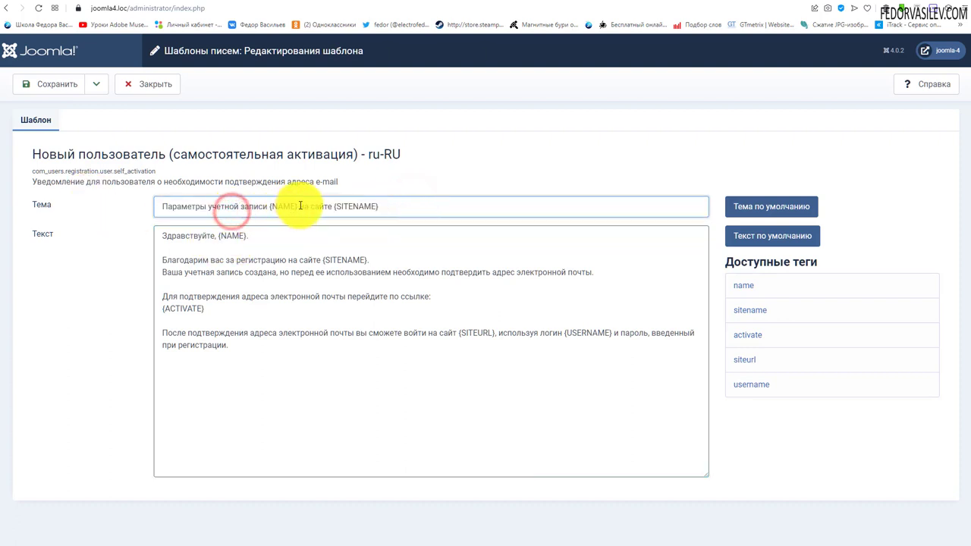
left_click_drag(298, 206, 271, 207)
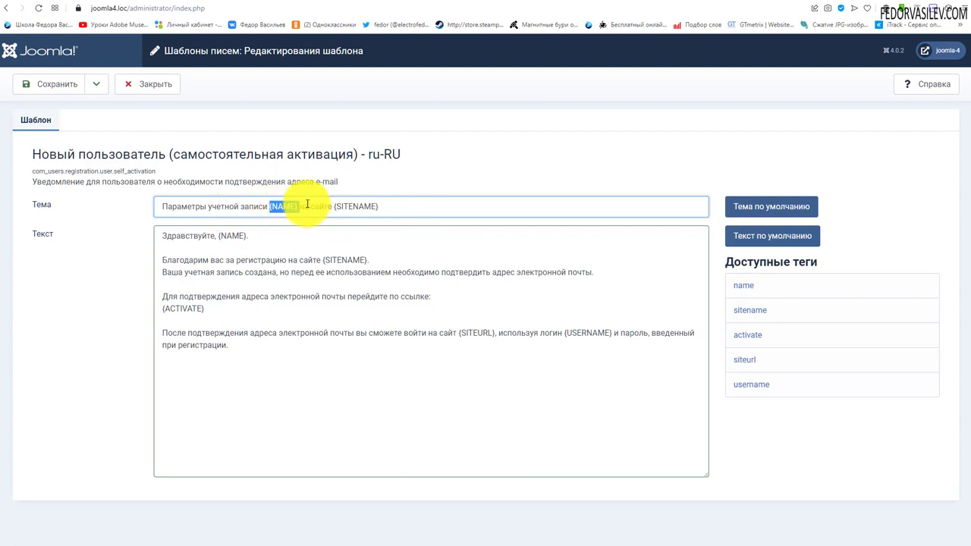
left_click(322, 204)
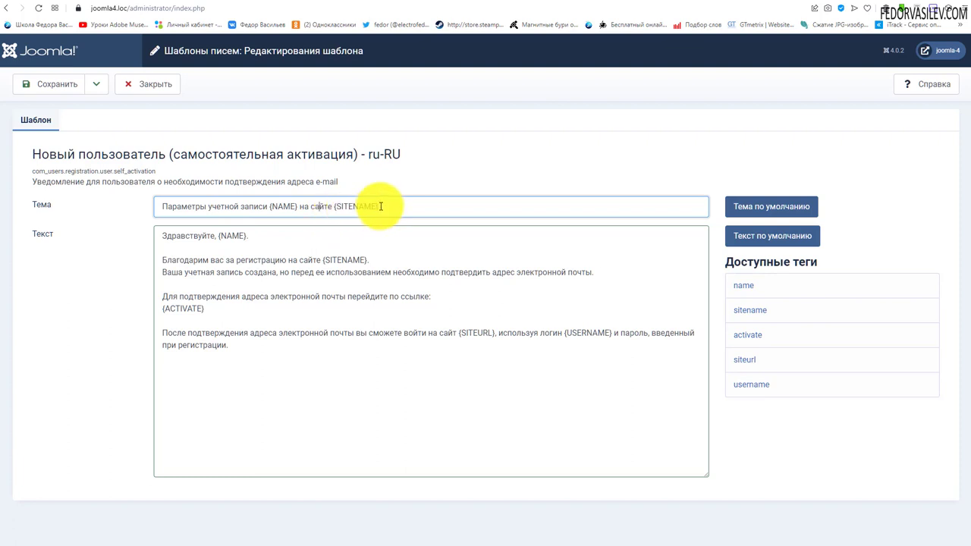
left_click_drag(383, 206, 332, 208)
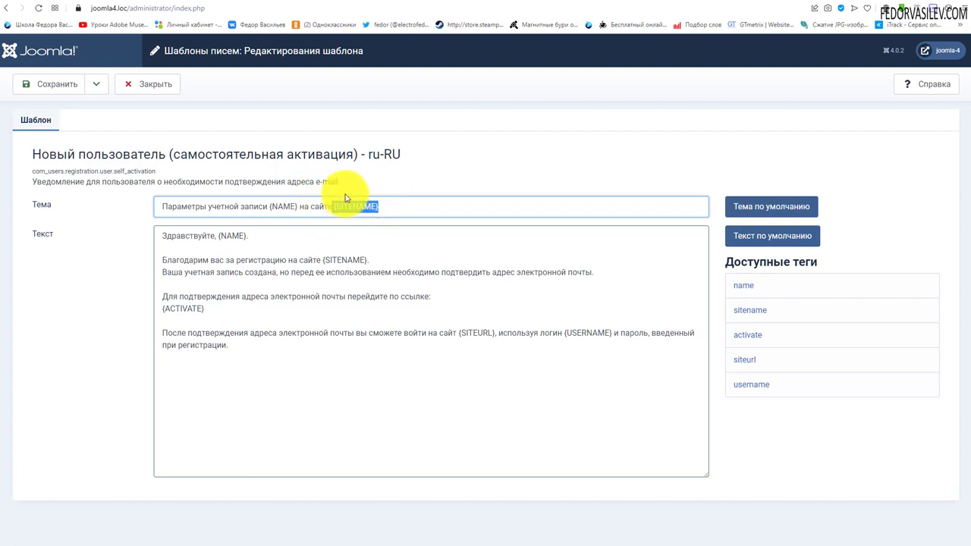
Step: Examine the body sentence telling the new user to confirm the e-mail address
left_click(281, 245)
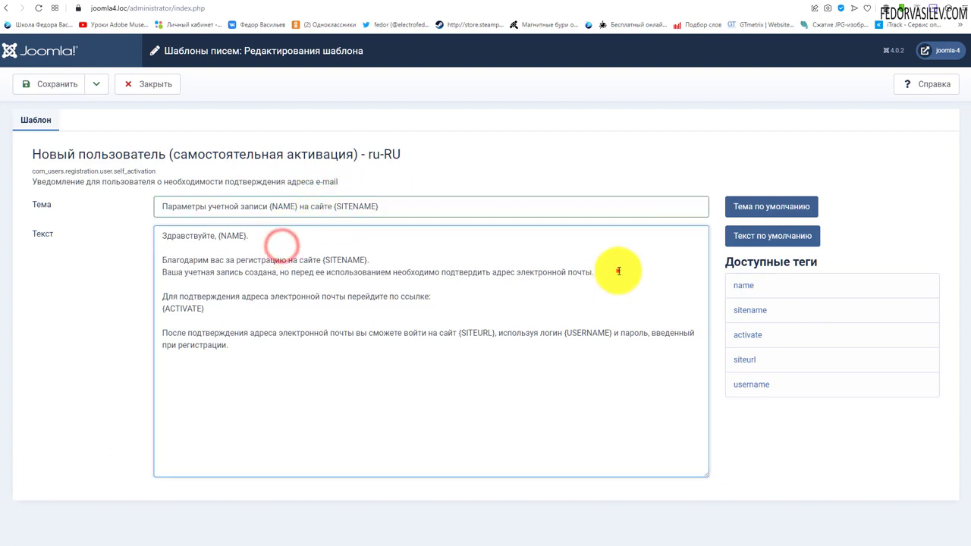
left_click_drag(617, 271, 164, 271)
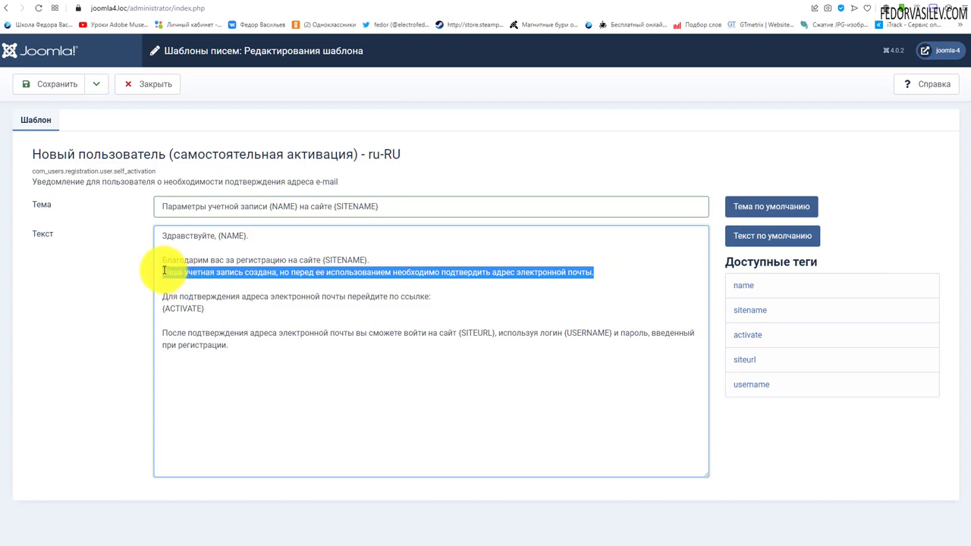
left_click(251, 364)
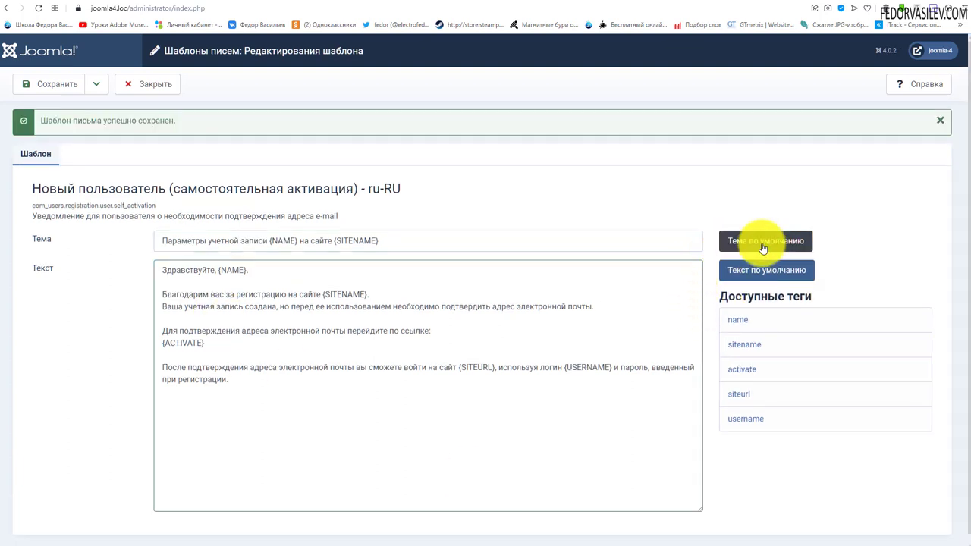
Step: Add the test text "всывсывывм" after the greeting, then clear the whole body and restore the default text
left_click(260, 271)
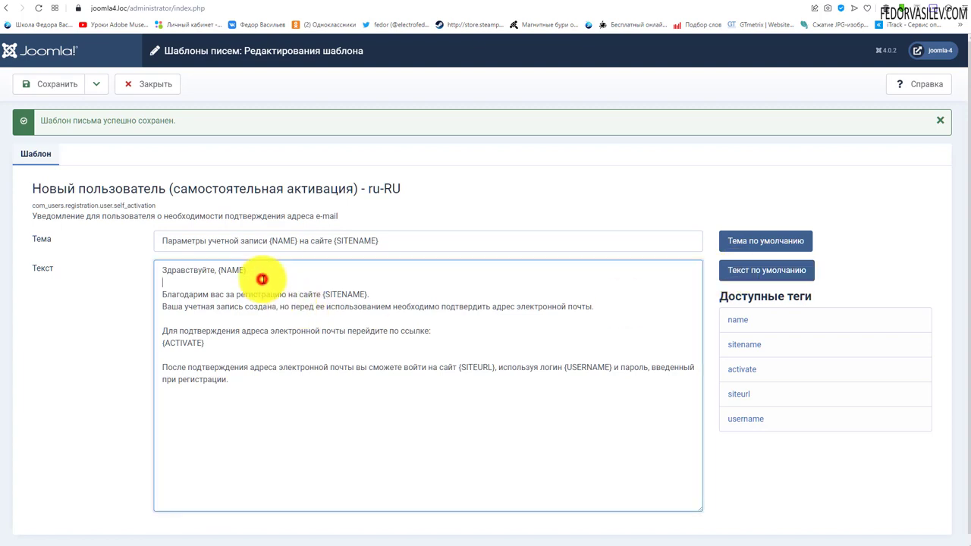
type("всывсывывм")
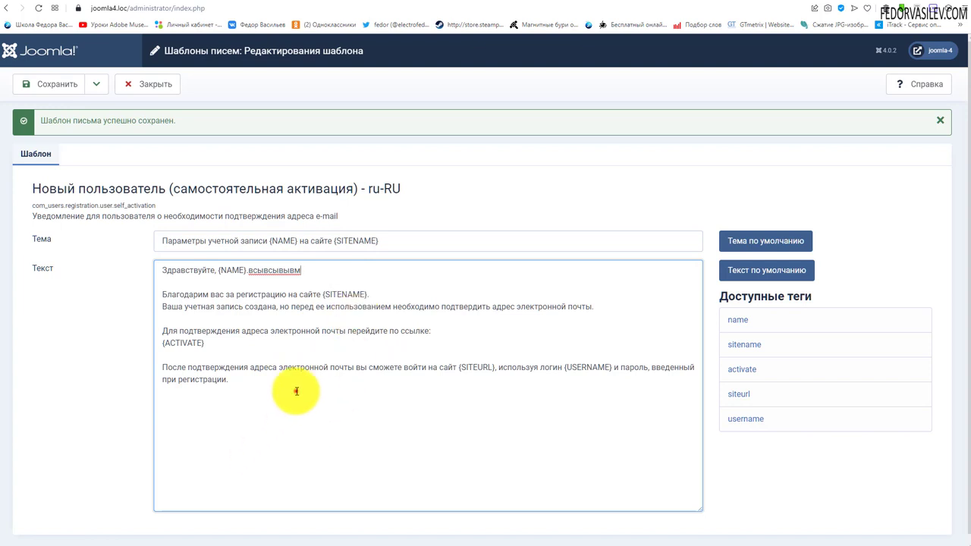
key("ctrl+a")
key("BackSpace")
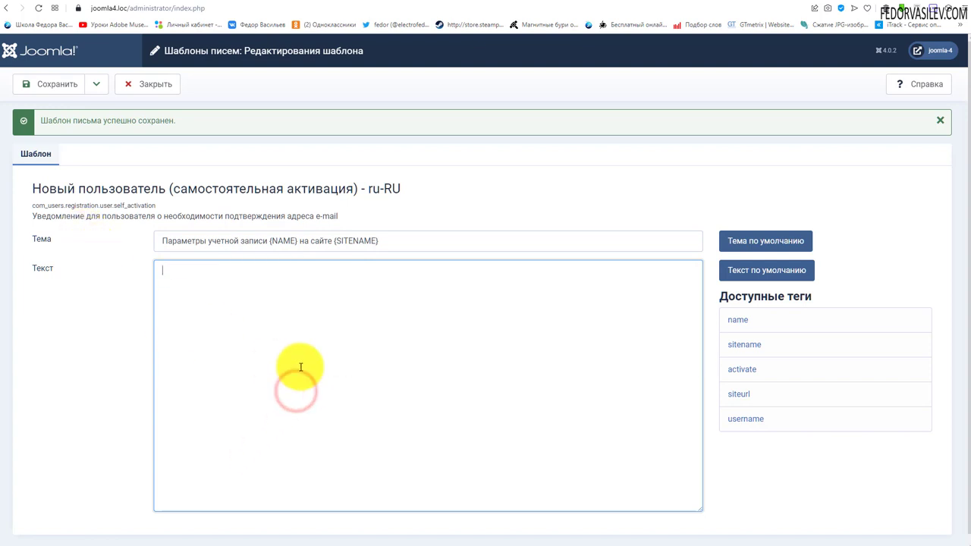
left_click(775, 271)
left_click_drag(295, 387, 156, 269)
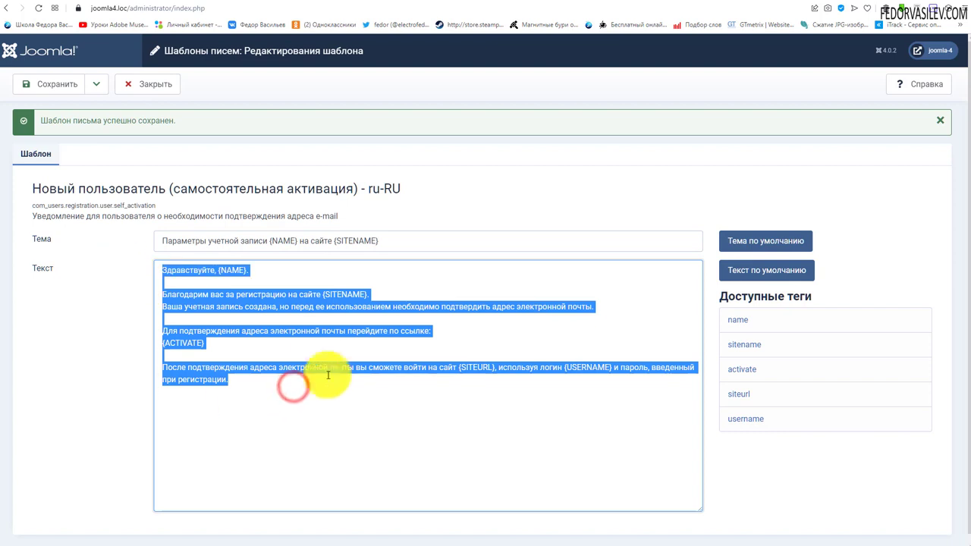
left_click(319, 349)
Step: Erase the template's subject line and restore the default subject
left_click_drag(379, 240, 270, 240)
type("{N")
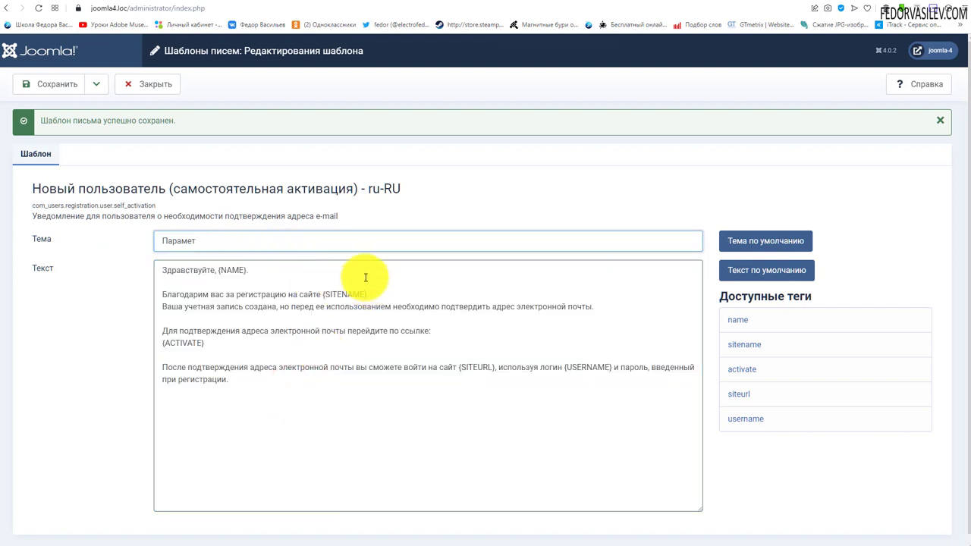
key("BackSpace")
key("BackSpace")
key("BackSpace")
key("BackSpace")
key("BackSpace")
key("BackSpace")
key("BackSpace")
left_click(780, 239)
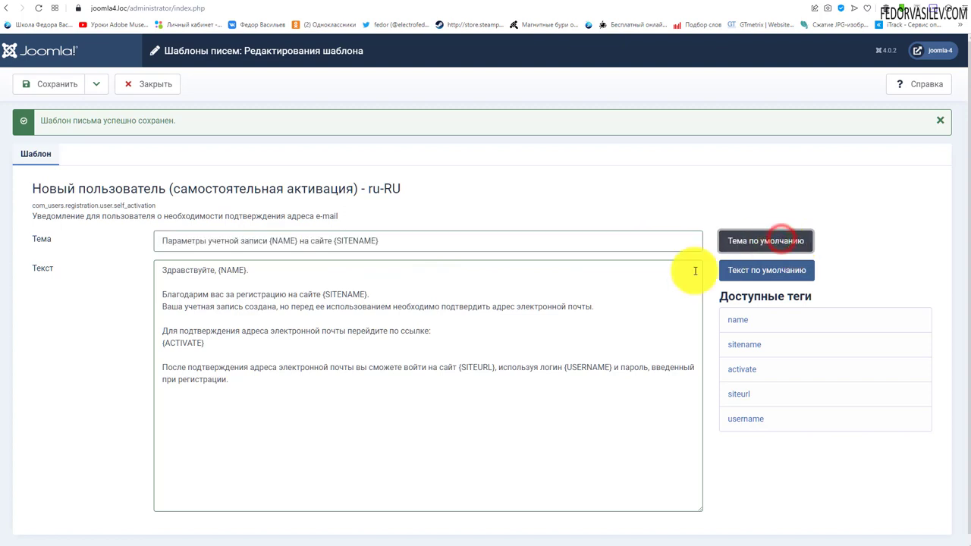
left_click_drag(440, 238, 99, 245)
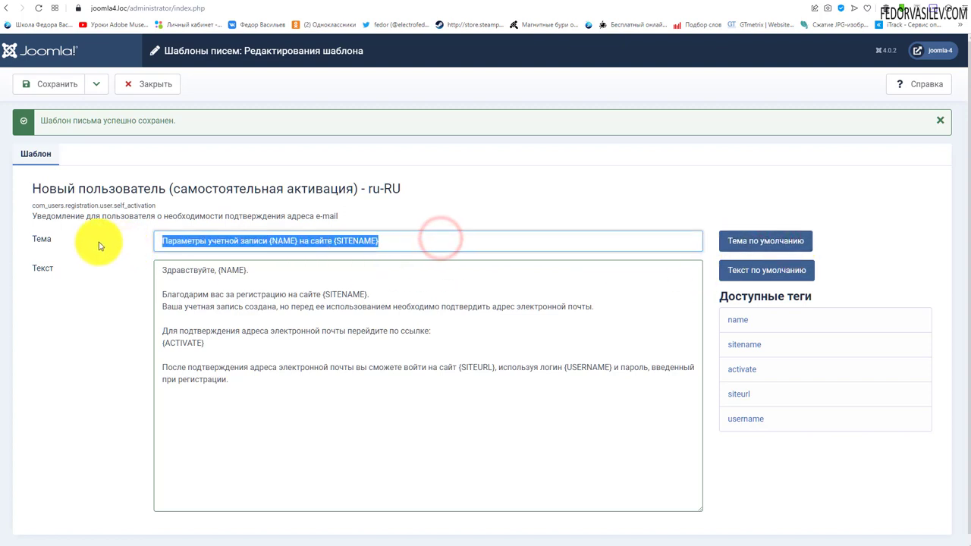
left_click(408, 246)
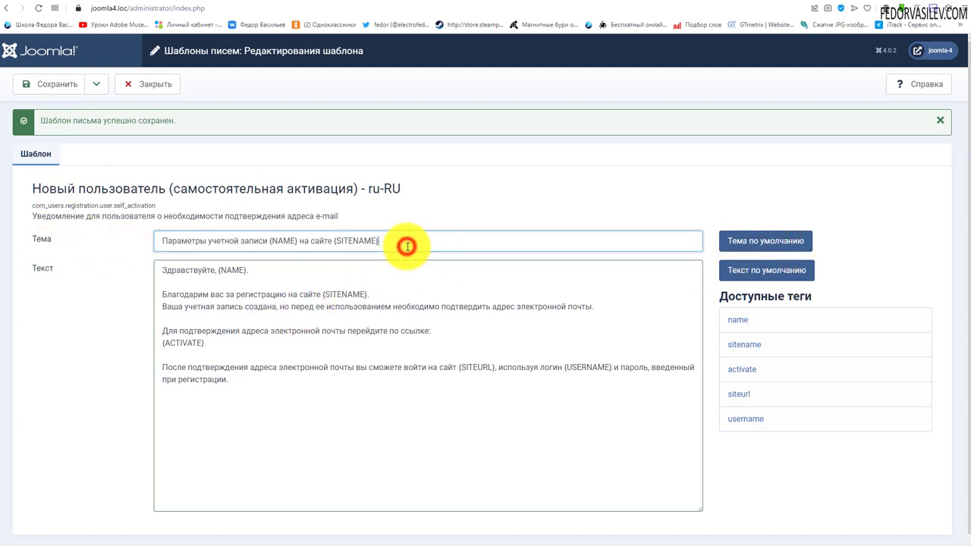
Step: Replace the greeting's name tag with {NAME} from the available tags, moving it after "Здравствуйте,", and close the template without saving
double_click(244, 270)
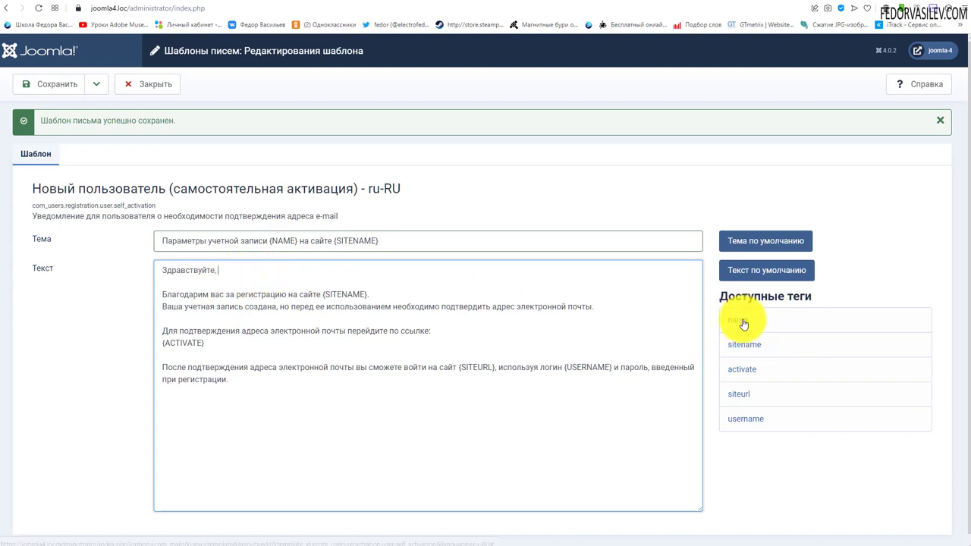
left_click(224, 268)
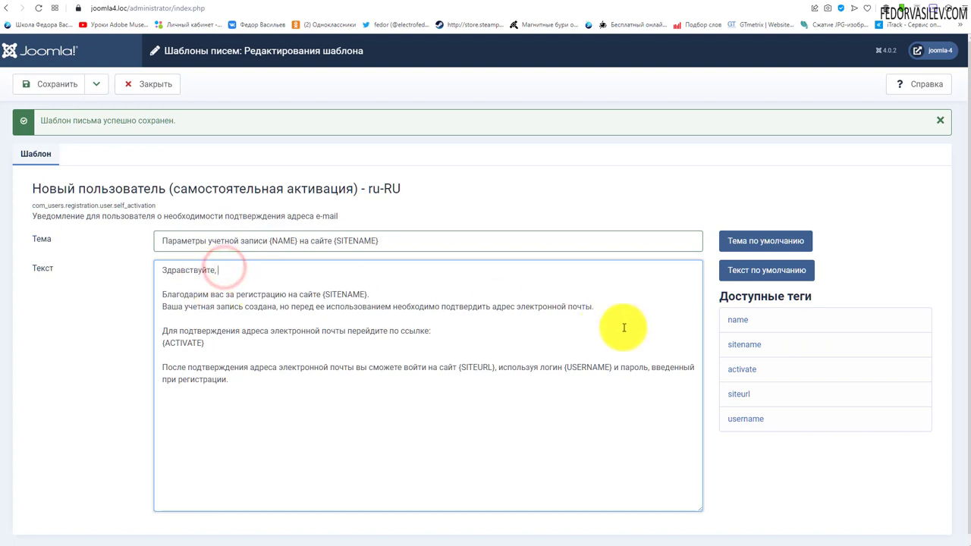
left_click(736, 324)
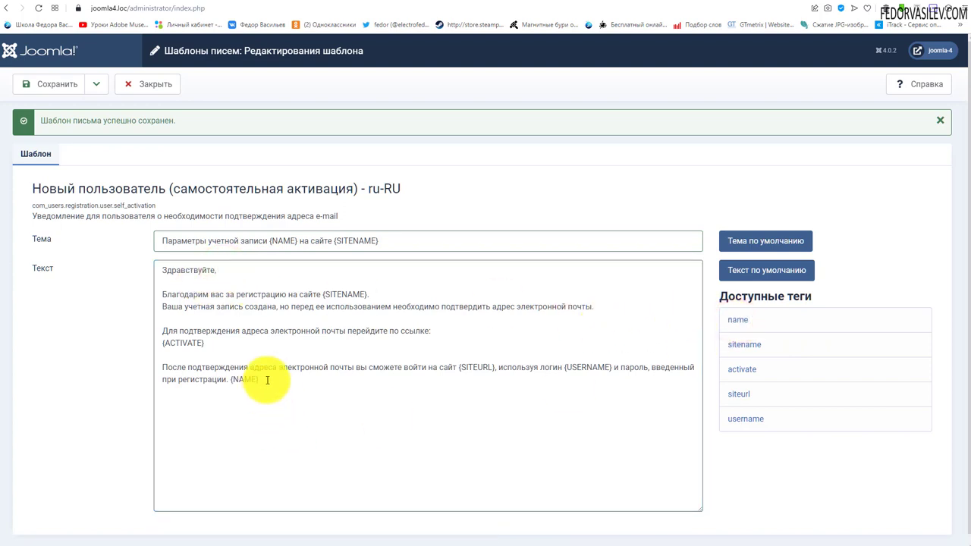
left_click_drag(264, 379, 228, 381)
right_click(236, 384)
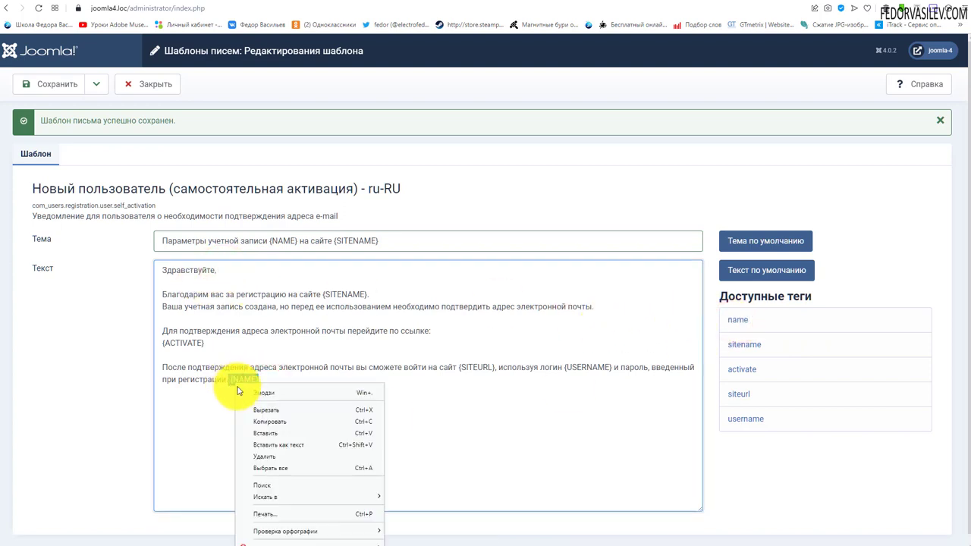
left_click(259, 407)
left_click(232, 271)
right_click(232, 270)
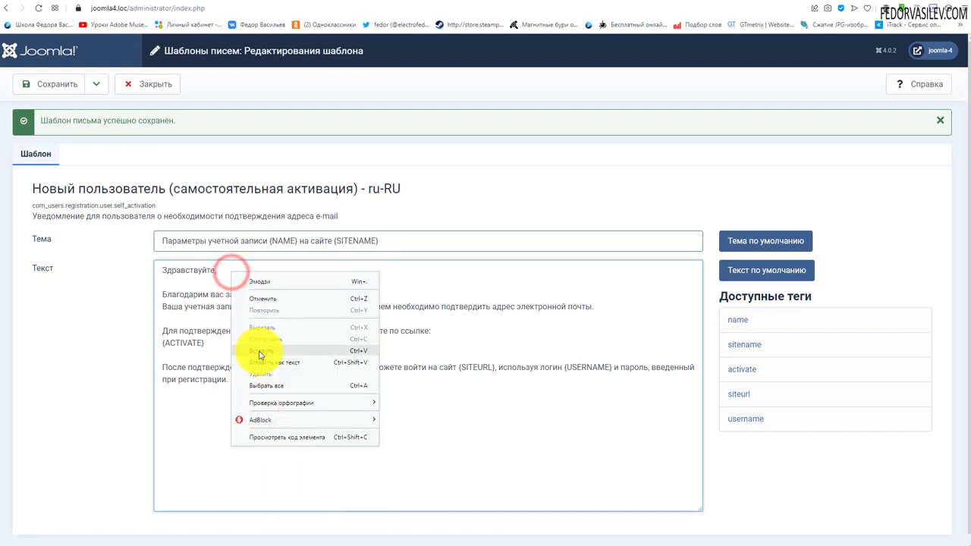
left_click(258, 351)
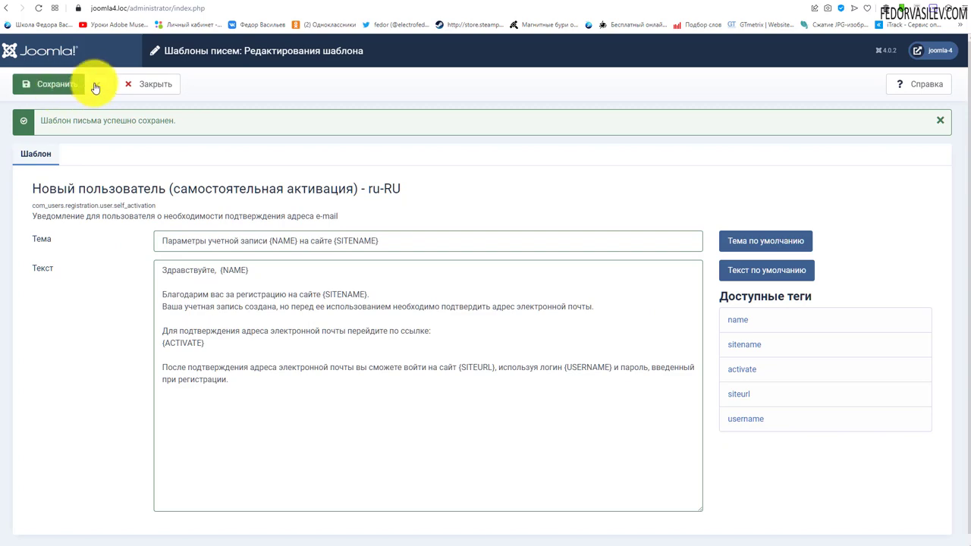
left_click(148, 83)
Step: Review the first page of mail templates and go to the second page of the list
scroll(325, 405, "down", 10)
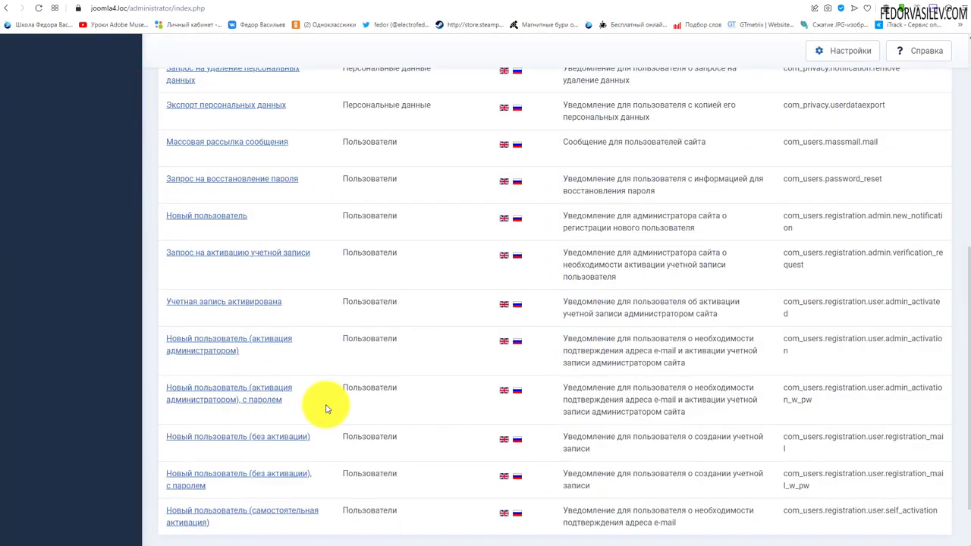
scroll(265, 318, "up", 10)
scroll(357, 297, "down", 10)
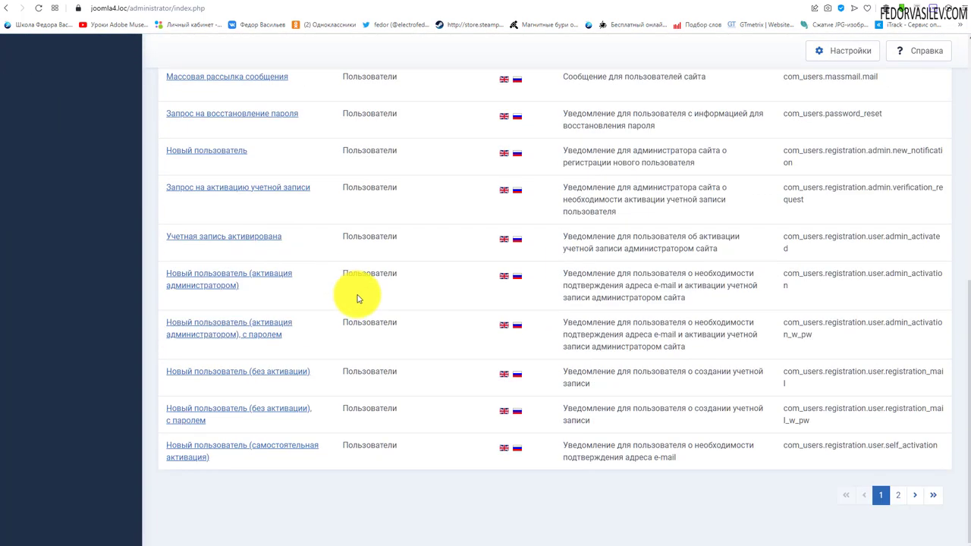
left_click(897, 495)
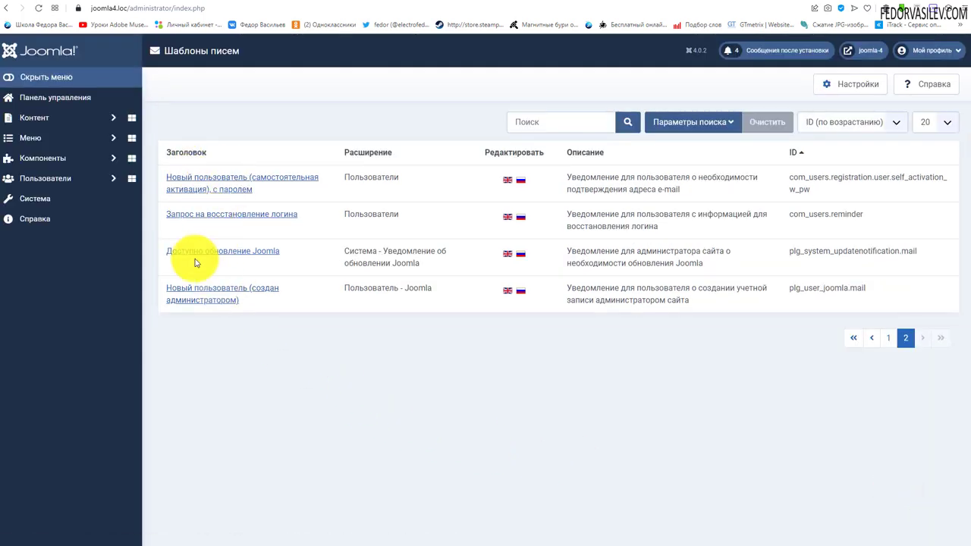
Step: Open the ru-RU "Доступно обновление Joomla" mail template, read through its body text and close it
left_click(266, 254)
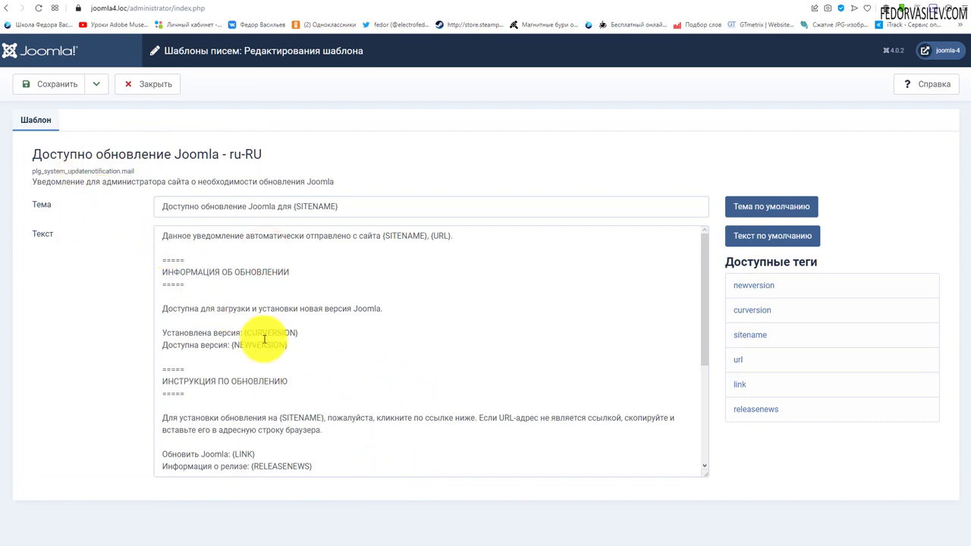
scroll(264, 339, "down", 3)
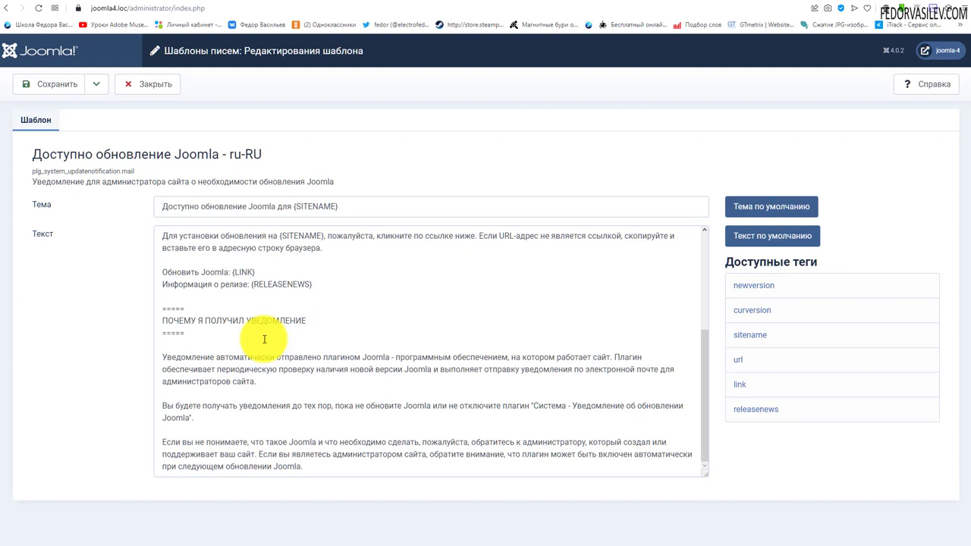
scroll(321, 383, "up", 3)
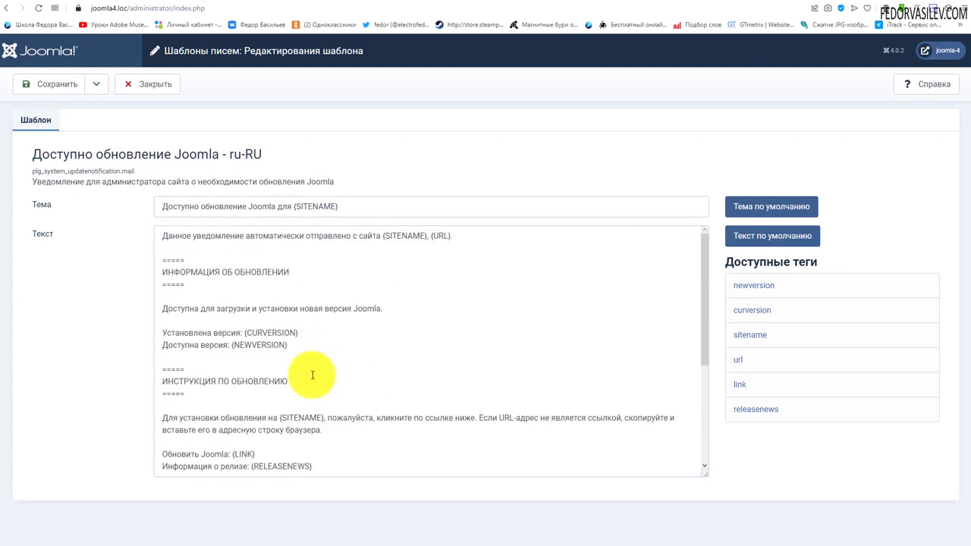
left_click(149, 83)
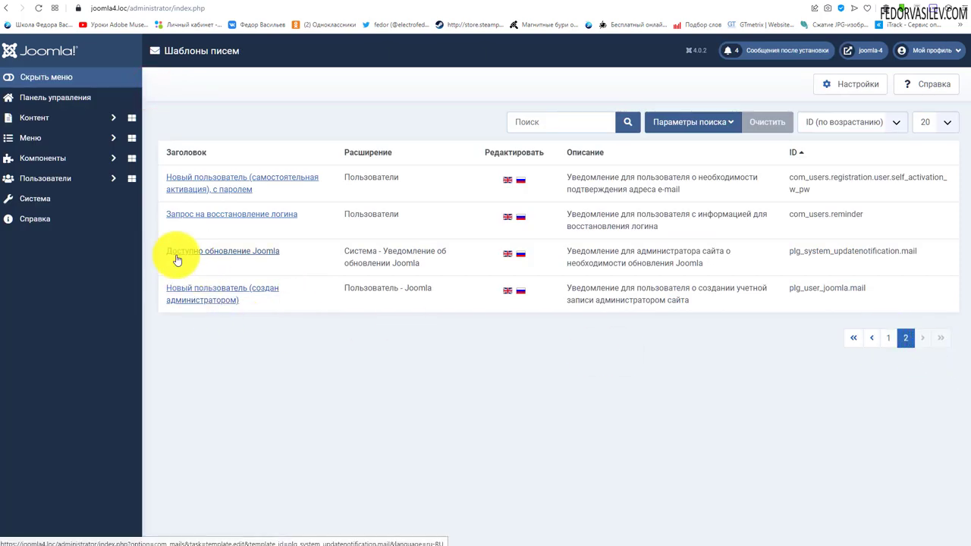
Step: Open the English version of the Joomla update notification template, read through its body text and close it
left_click(507, 256)
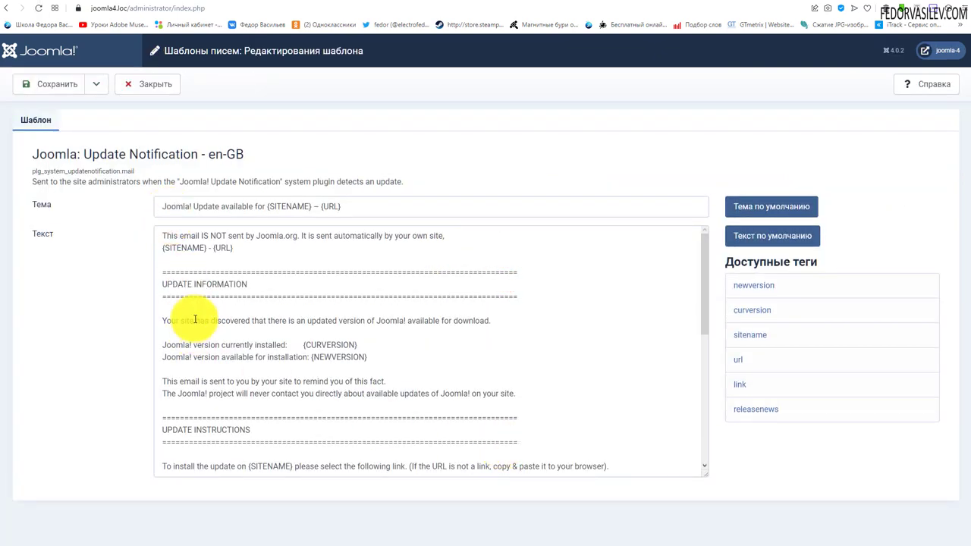
scroll(204, 334, "down", 5)
scroll(194, 282, "up", 5)
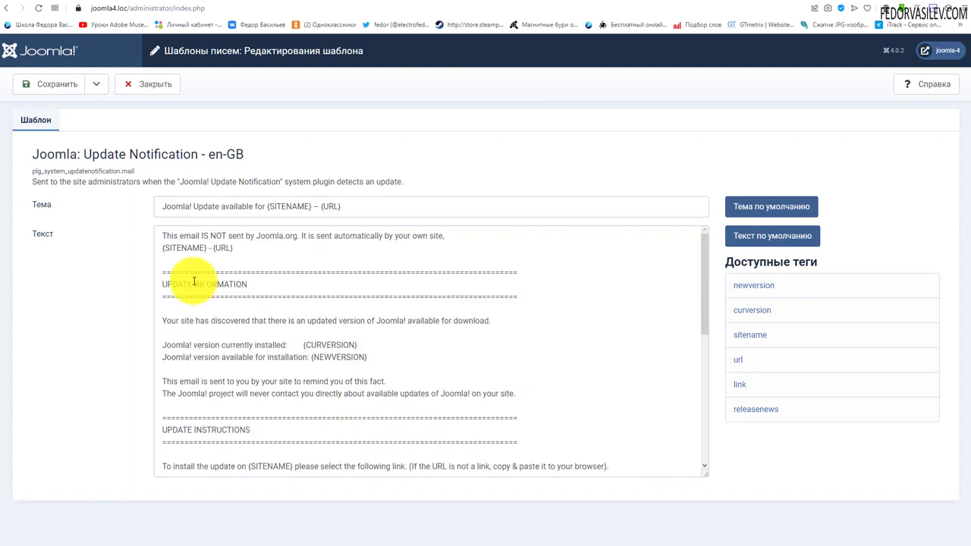
left_click(156, 83)
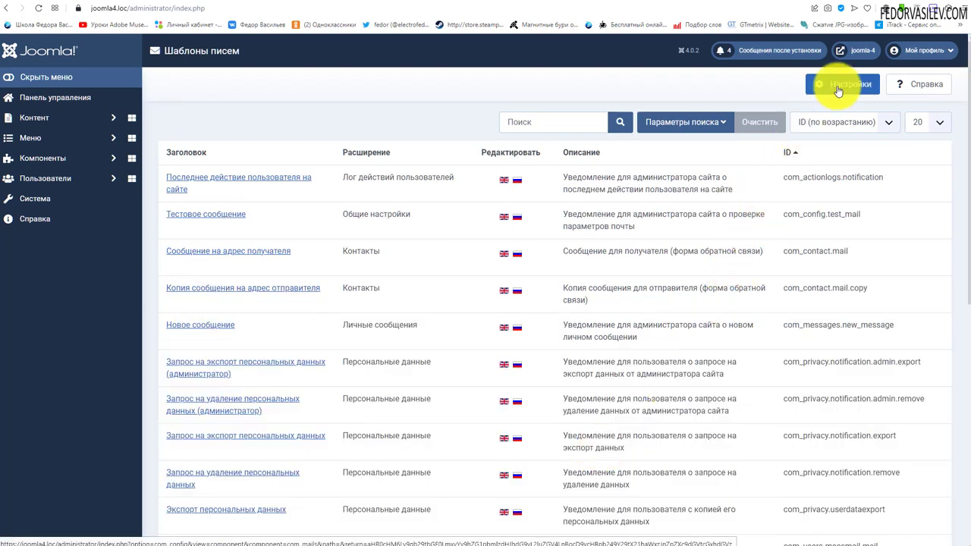
Step: Open the mail templates' settings and check the available mail format options without changing the format
left_click(832, 84)
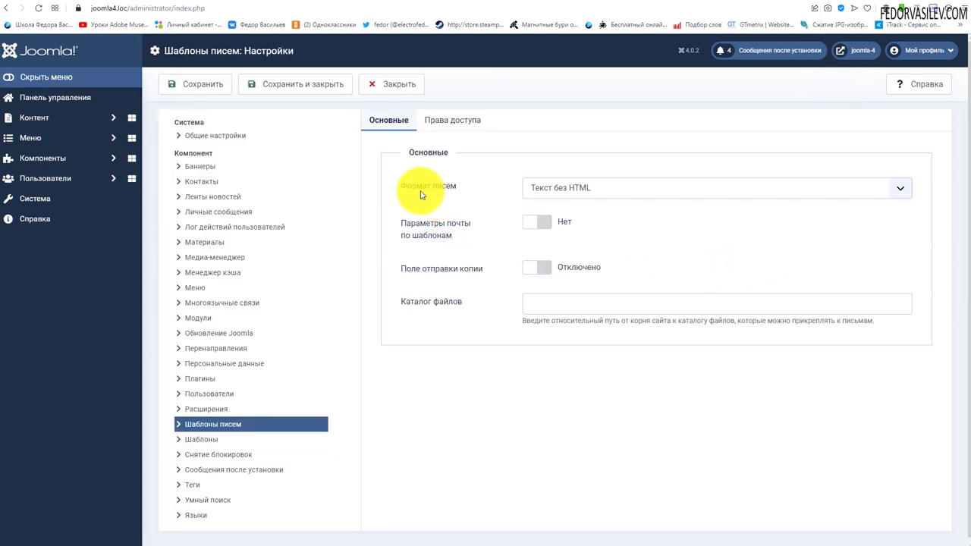
left_click(584, 189)
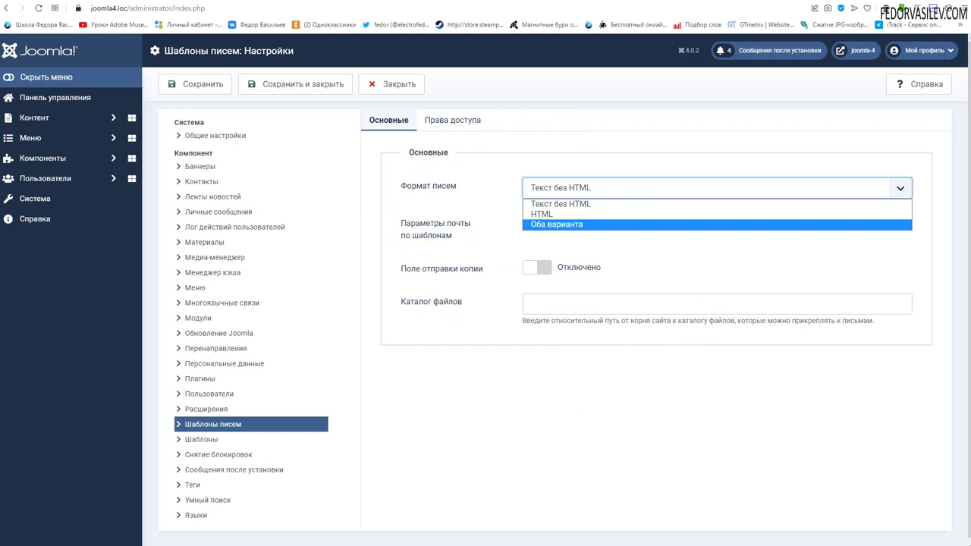
key("Escape")
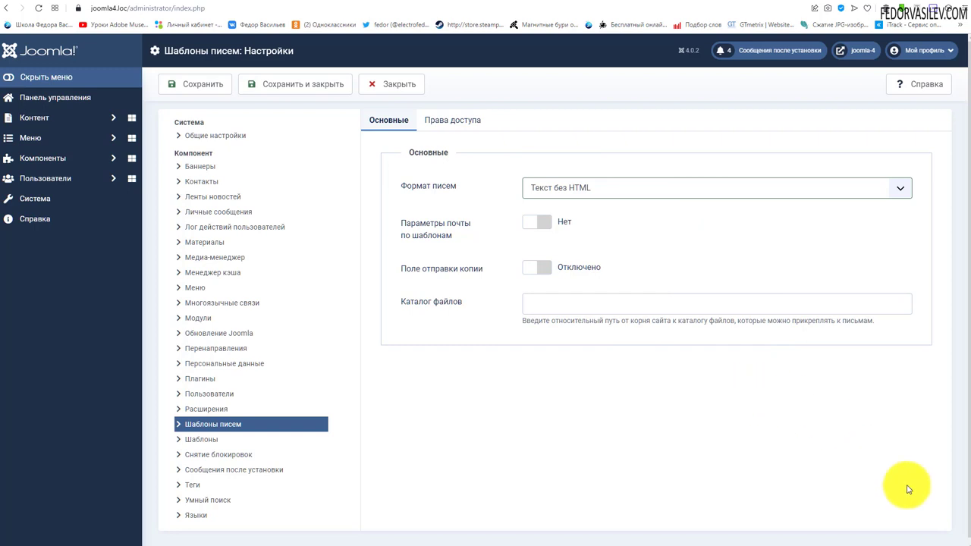
Step: Switch the per-template mail parameters and the copy field on and back off, and check the file folder setting
left_click(538, 221)
left_click(531, 226)
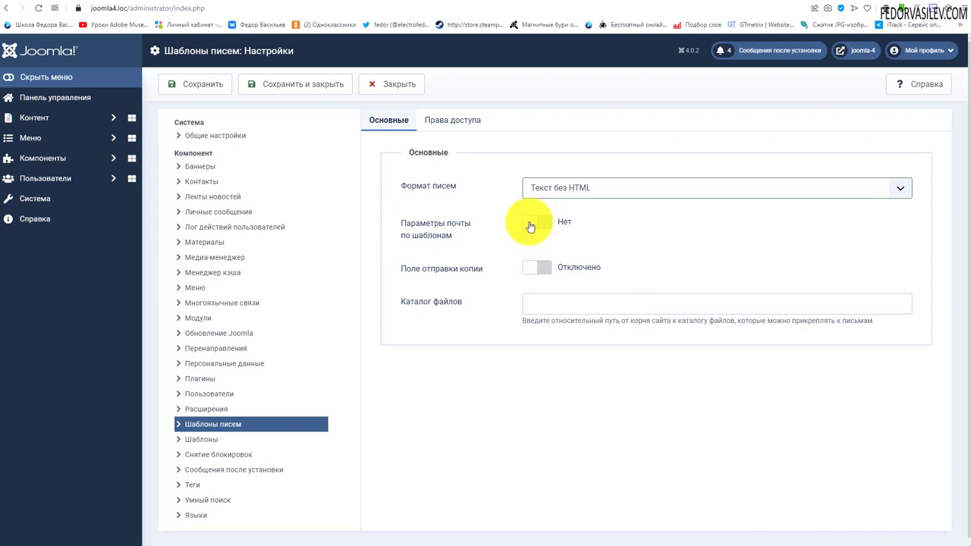
left_click(540, 226)
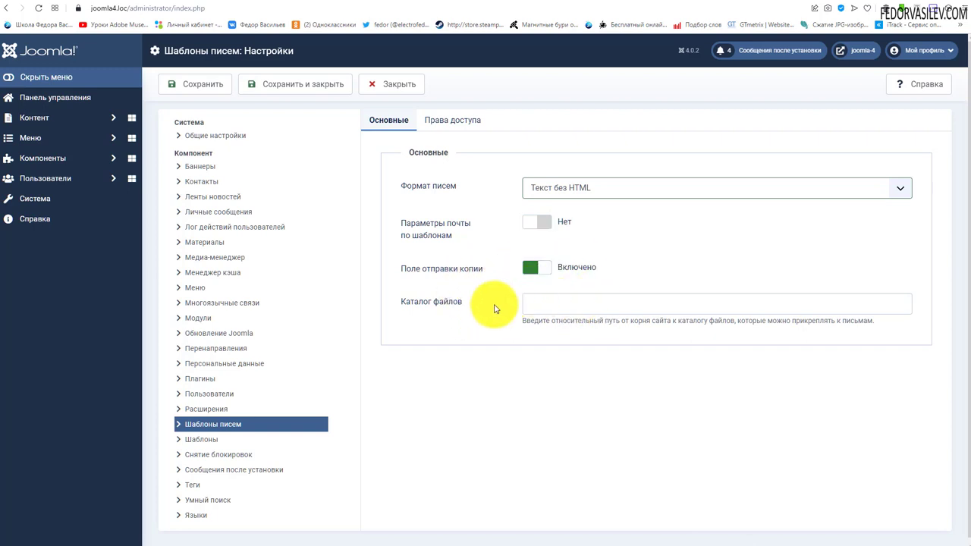
left_click(537, 267)
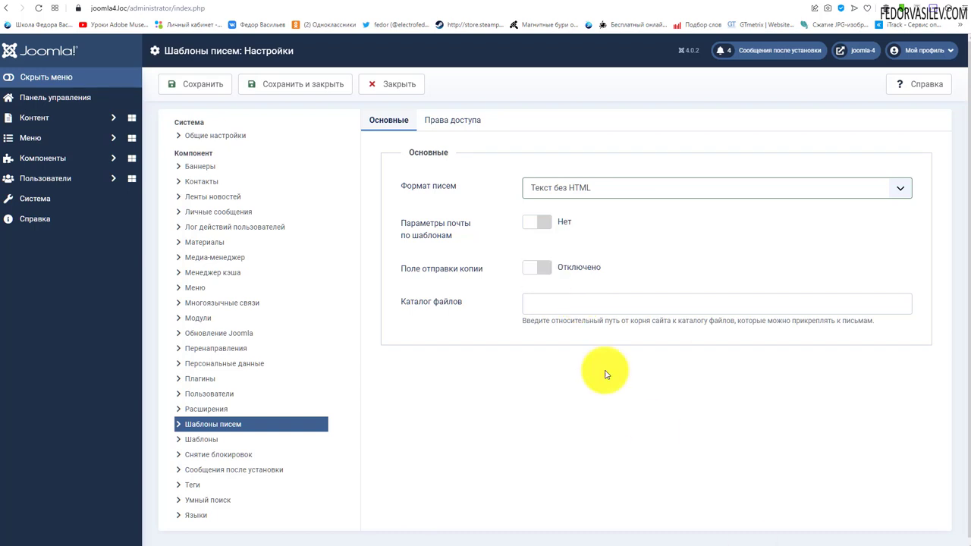
left_click(555, 307)
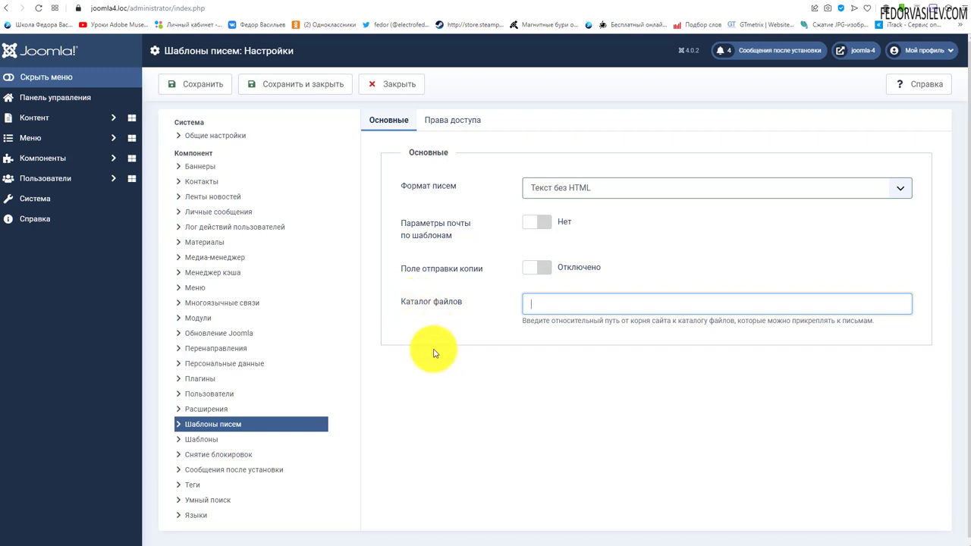
left_click(555, 303)
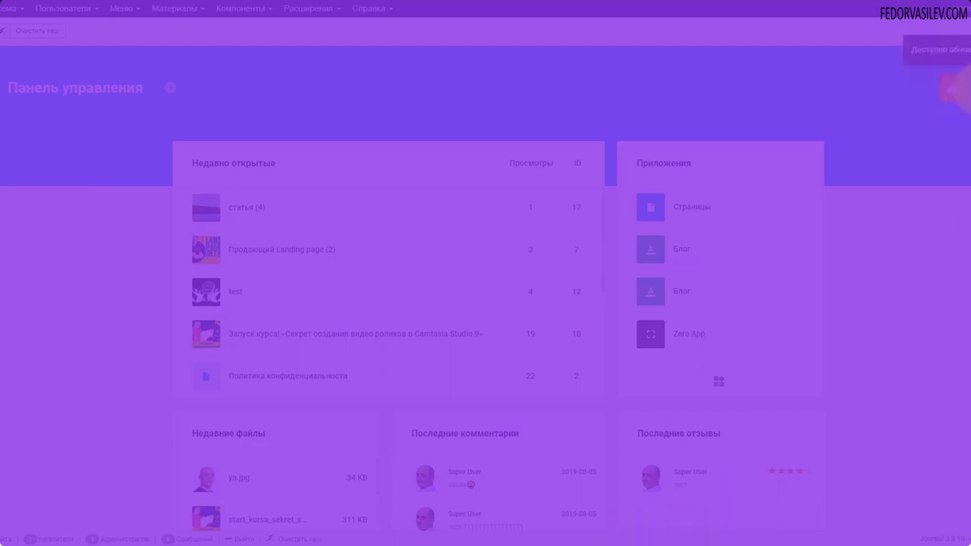
left_click(961, 92)
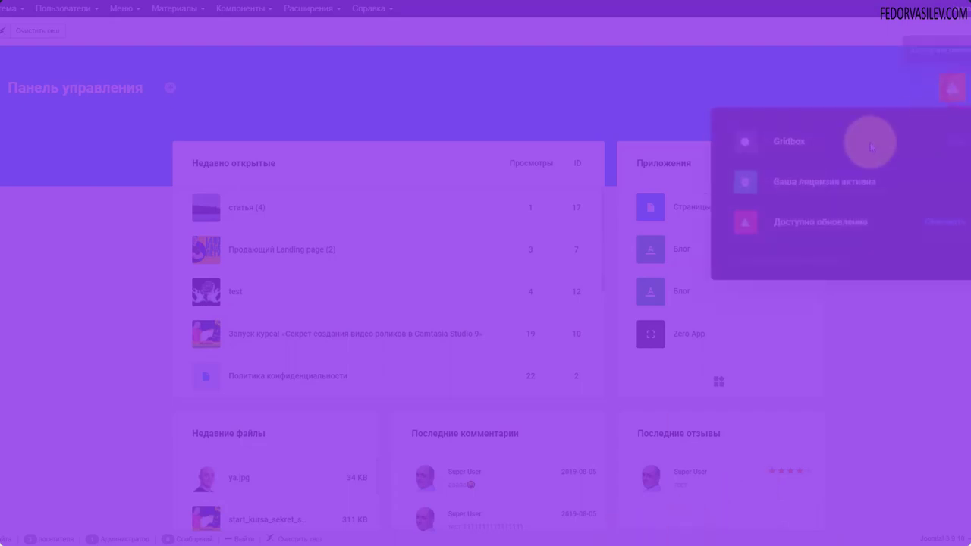
left_click(783, 179)
left_click(16, 182)
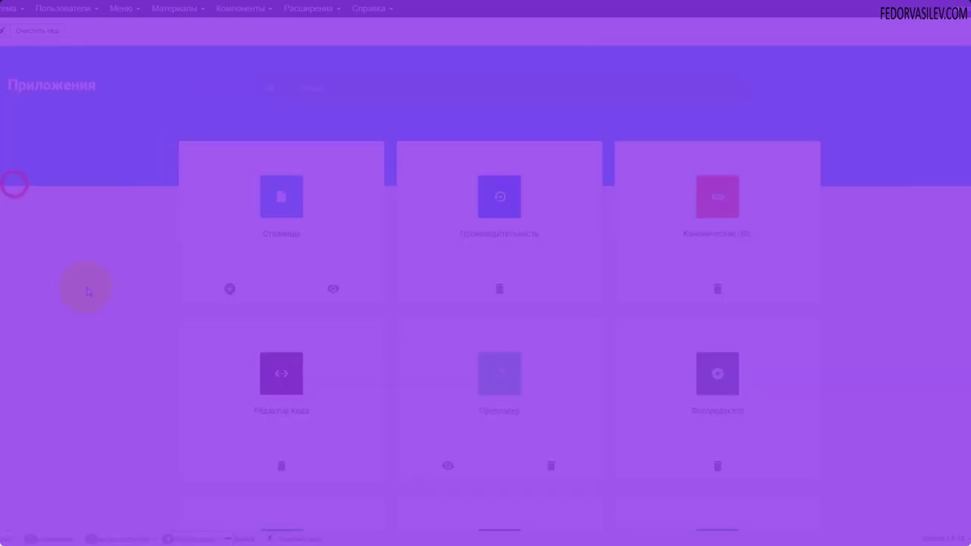